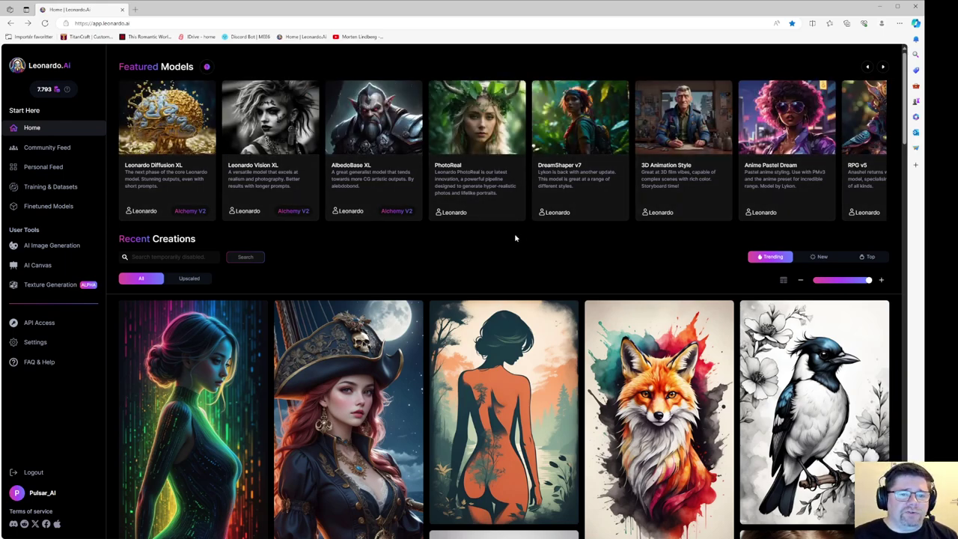
Step: Load the featured DreamShaper v7 model into the AI image generator
click(583, 143)
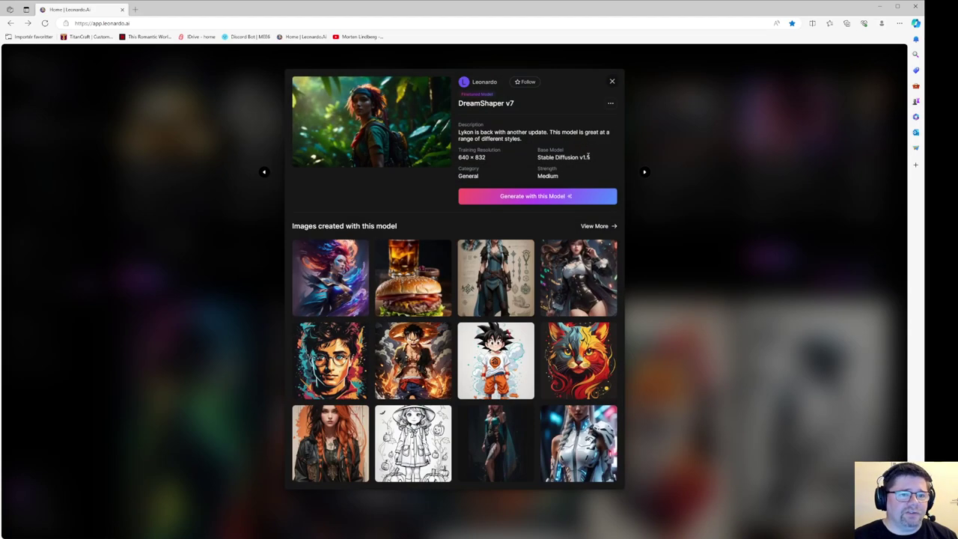
click(552, 197)
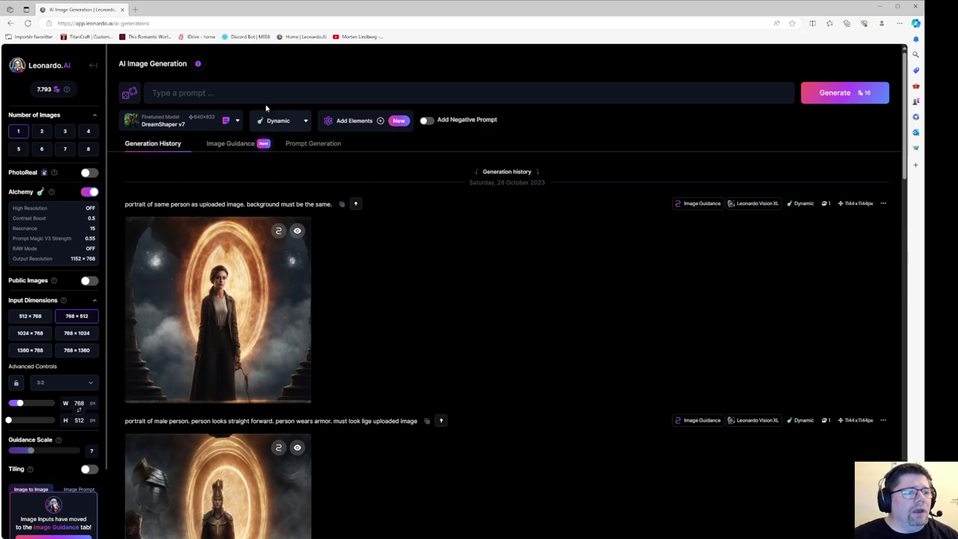
Step: Put the cursor in the empty 'Type a prompt...' field
click(191, 94)
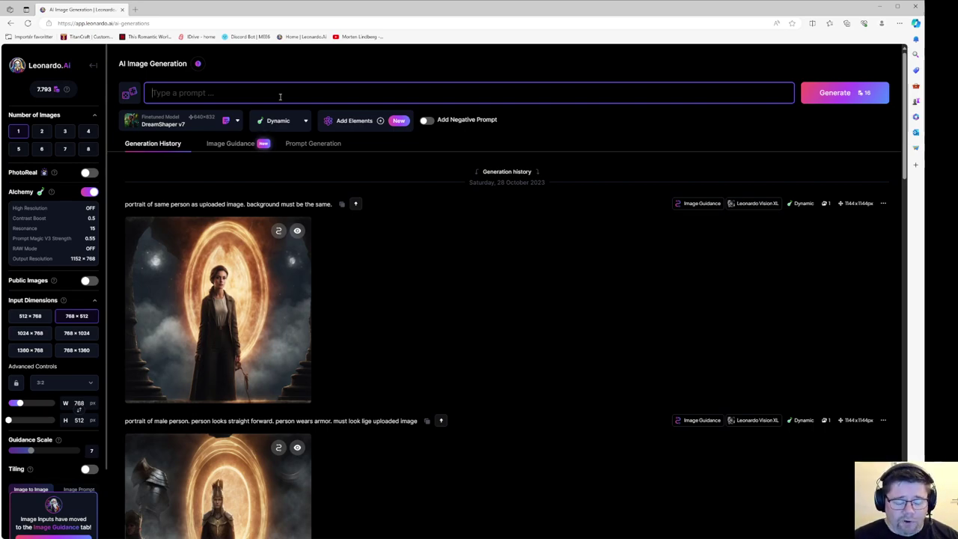
Step: Enter 'broken glass hearth in the front of the picture, high resolution, background with'
text(broken )
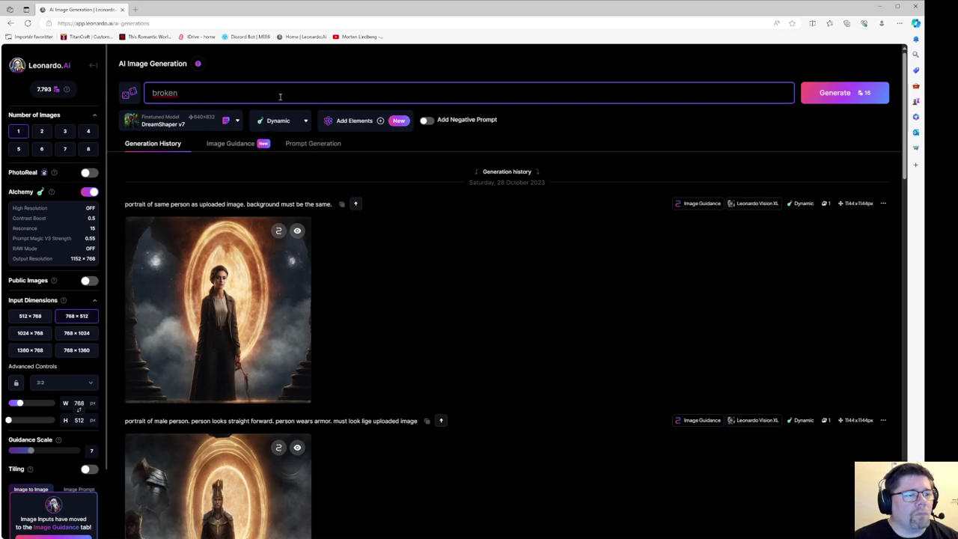
text(glass hearth)
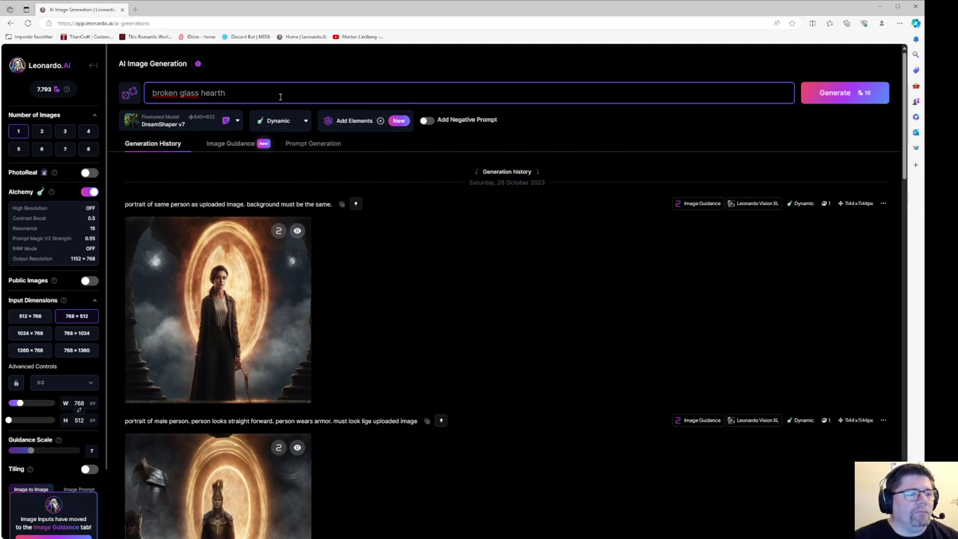
text( in the )
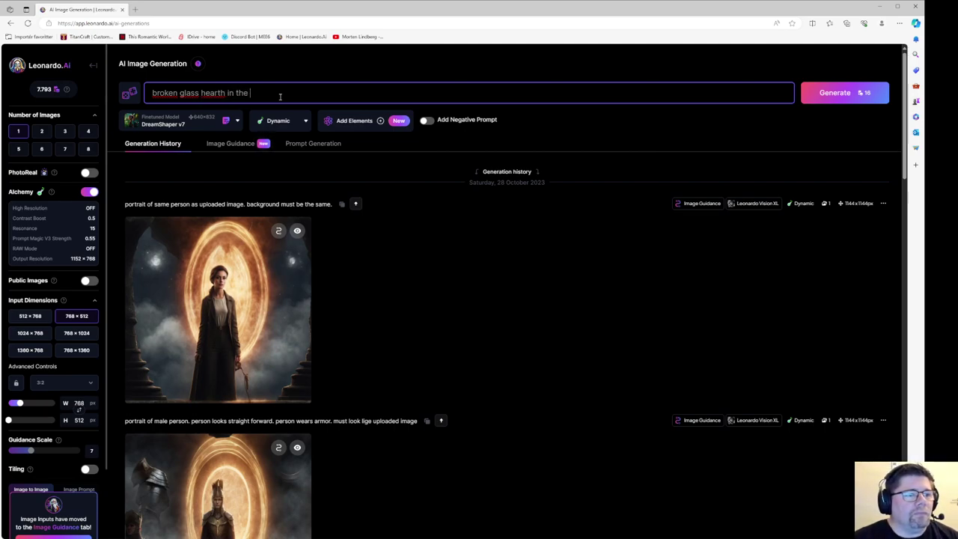
text(front of the )
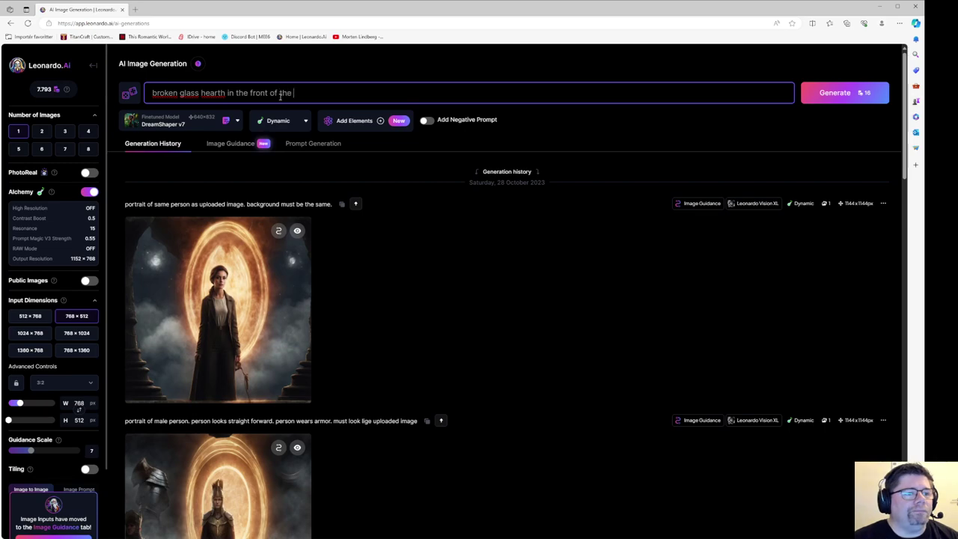
text(picture, )
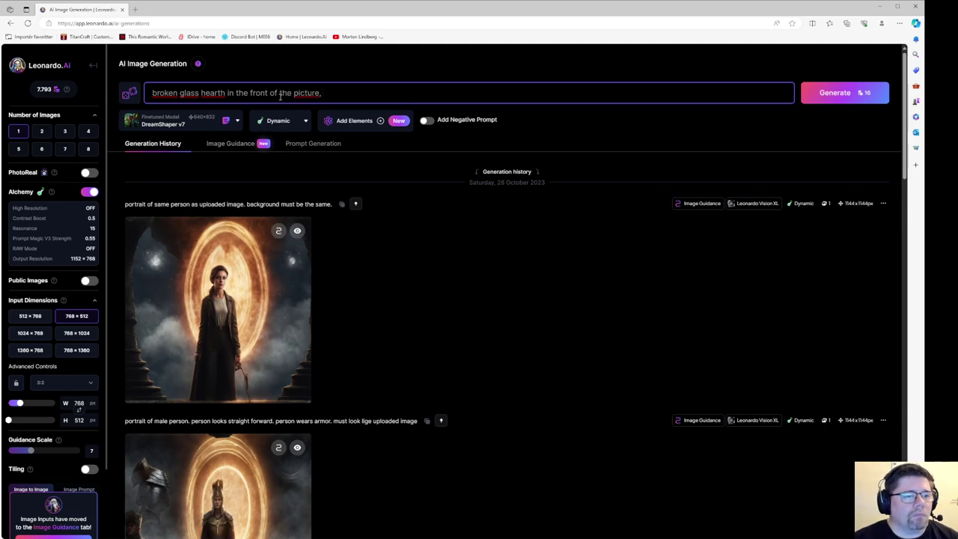
text(high re)
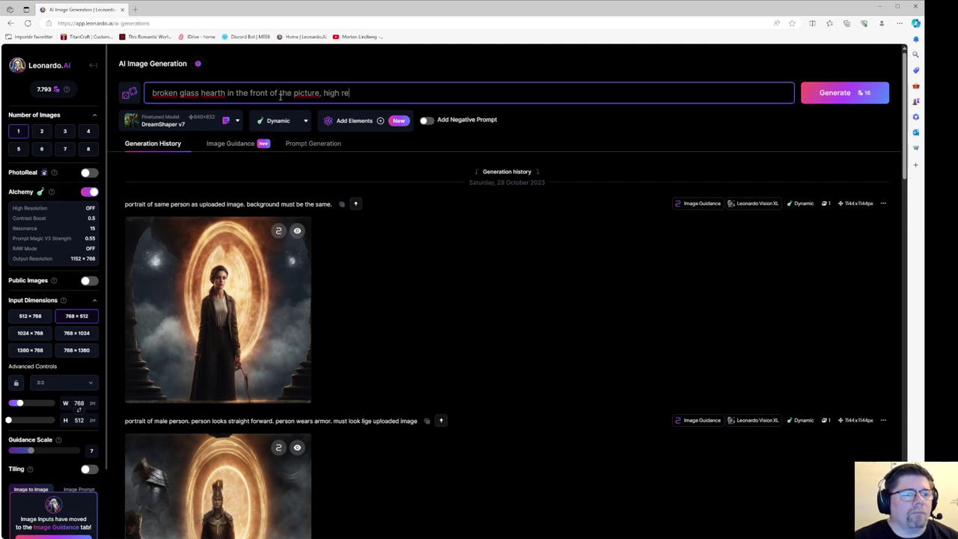
text(solution)
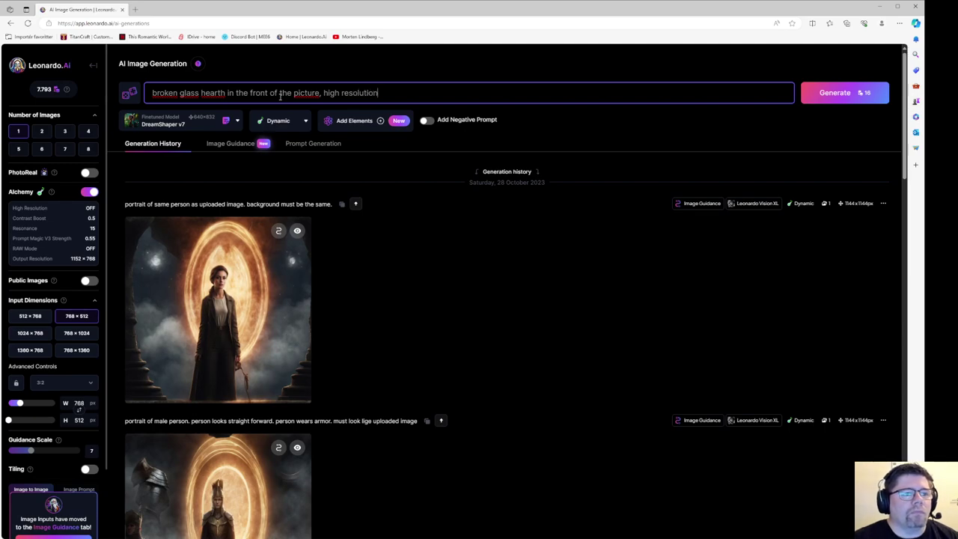
text(,)
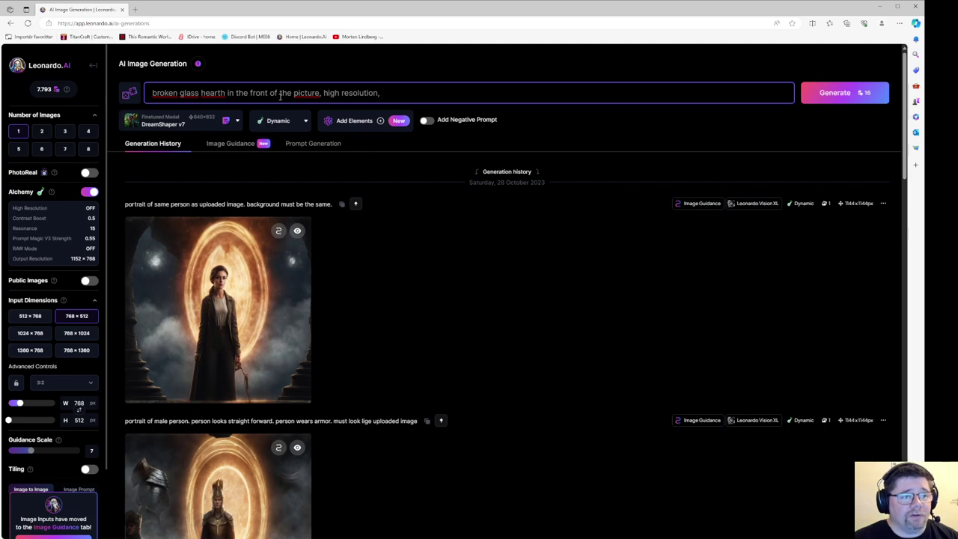
key(ctrl+Left)
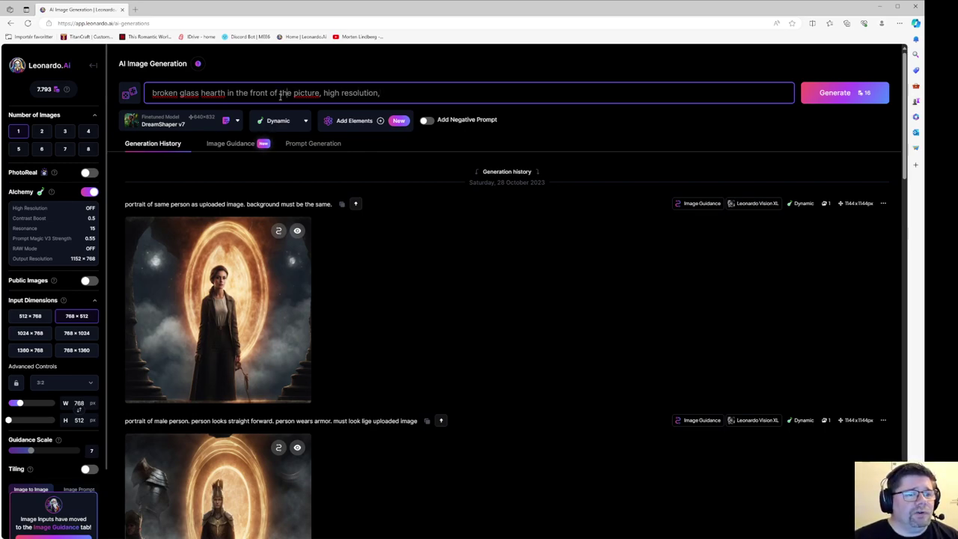
key(End)
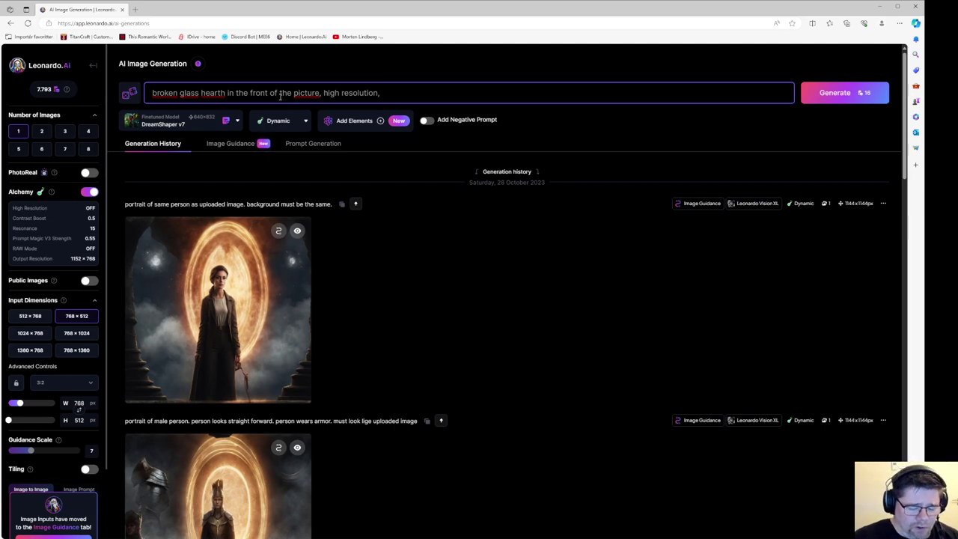
text(baggr)
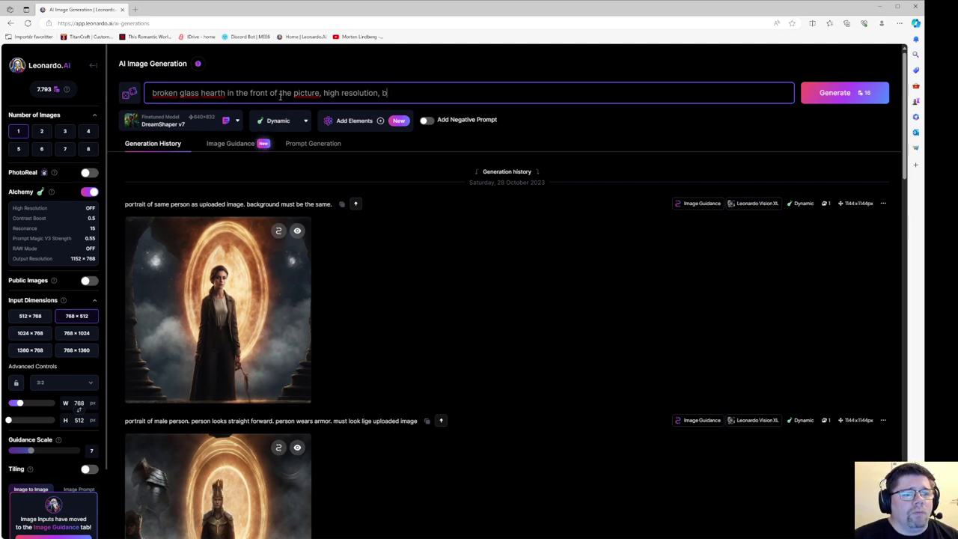
key(BackSpace)
key(BackSpace)
key(BackSpace)
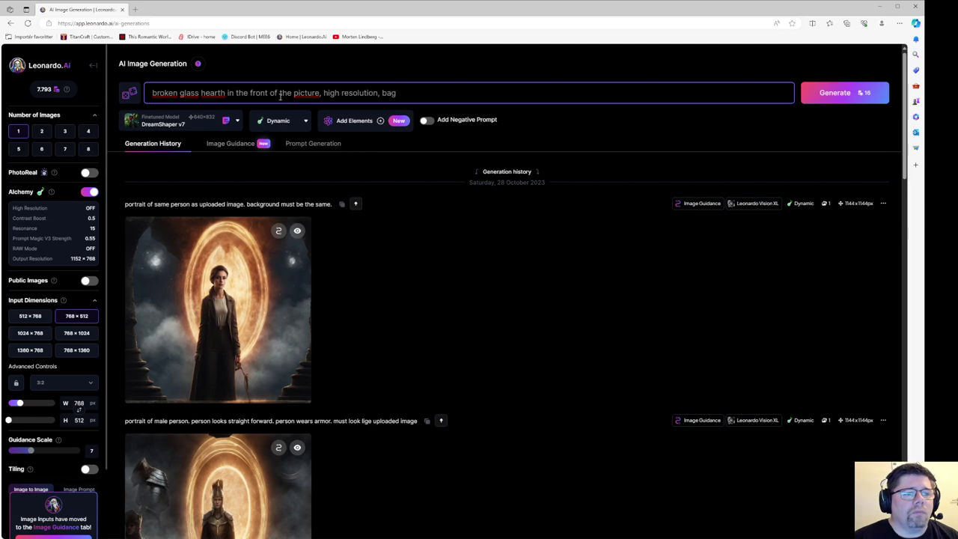
text(ckground )
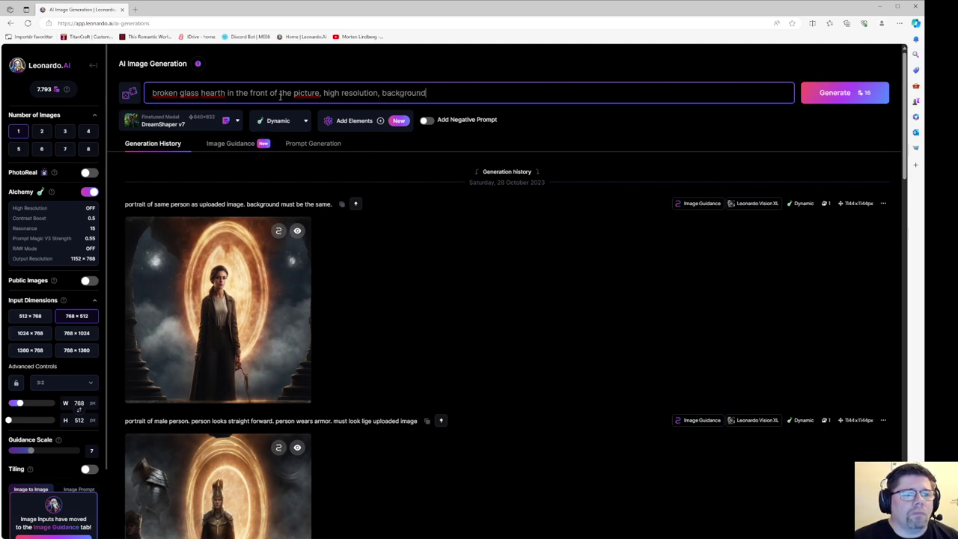
text(with)
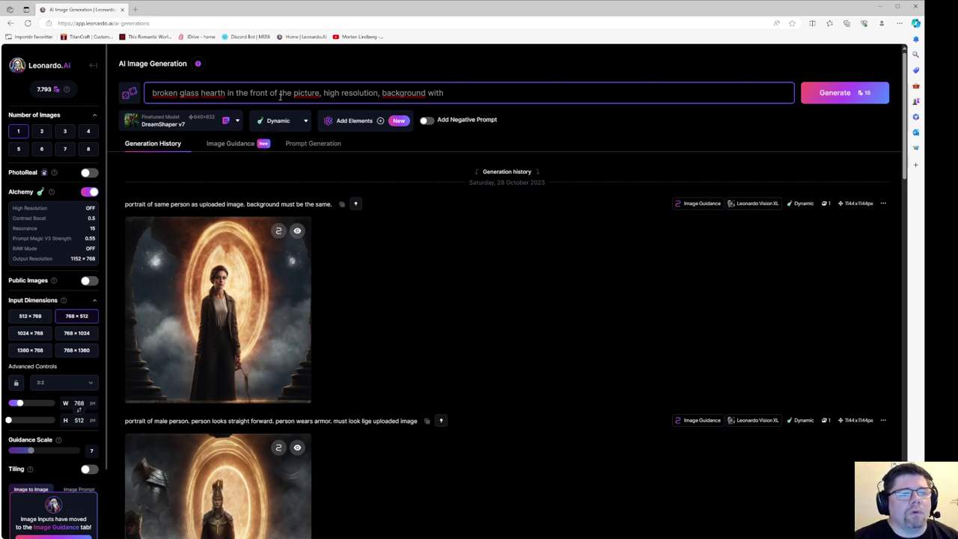
Step: Complete the prompt with 'astromy, reflecting against a water surface'
text(a)
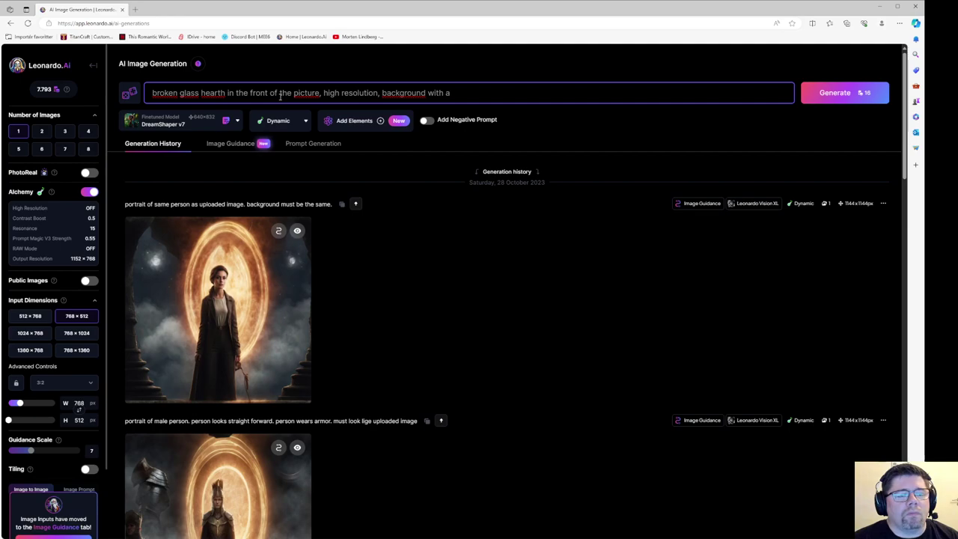
text(strony)
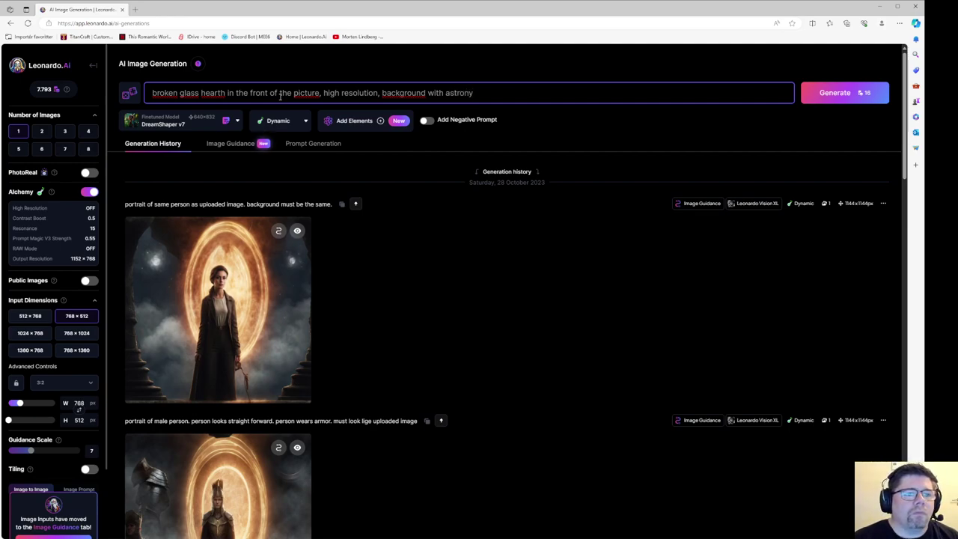
key(BackSpace)
key(BackSpace)
text(my,)
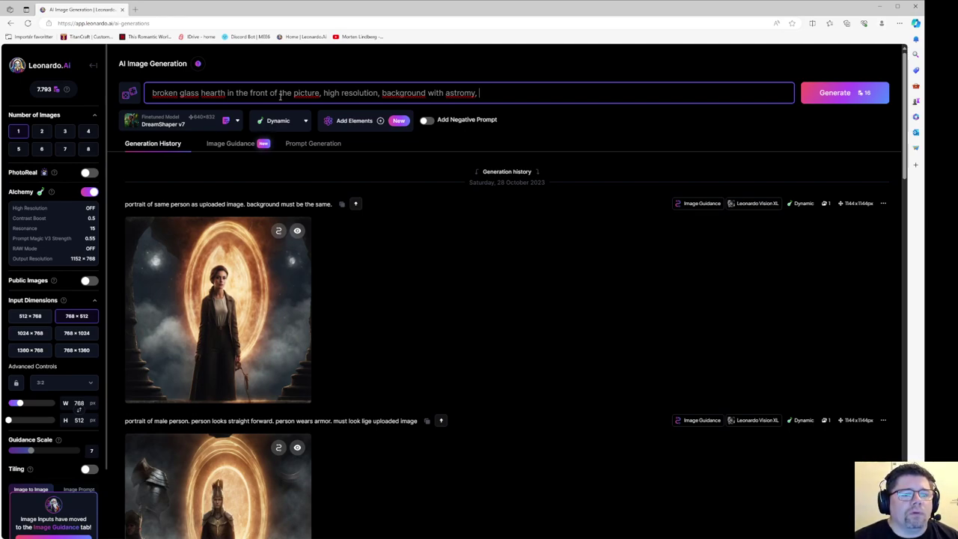
text(refle)
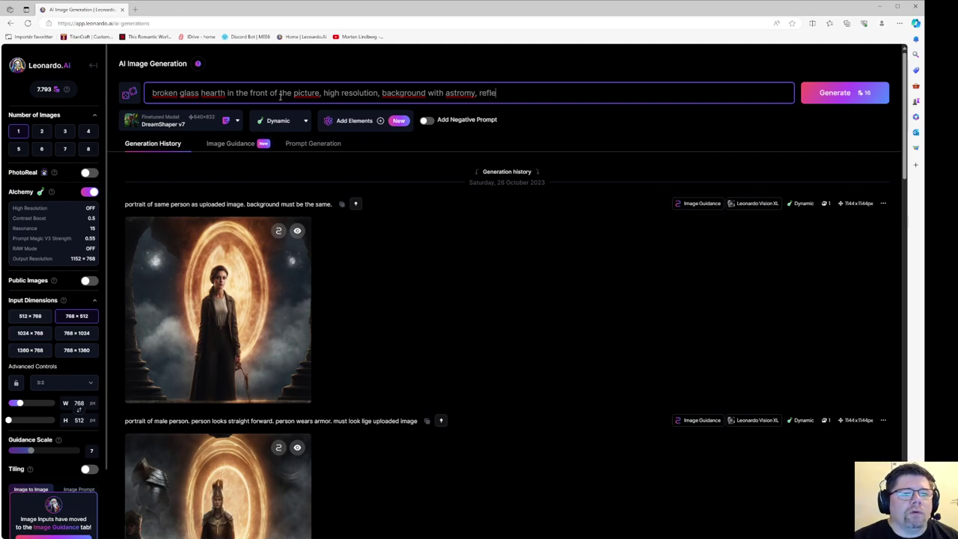
text(ction)
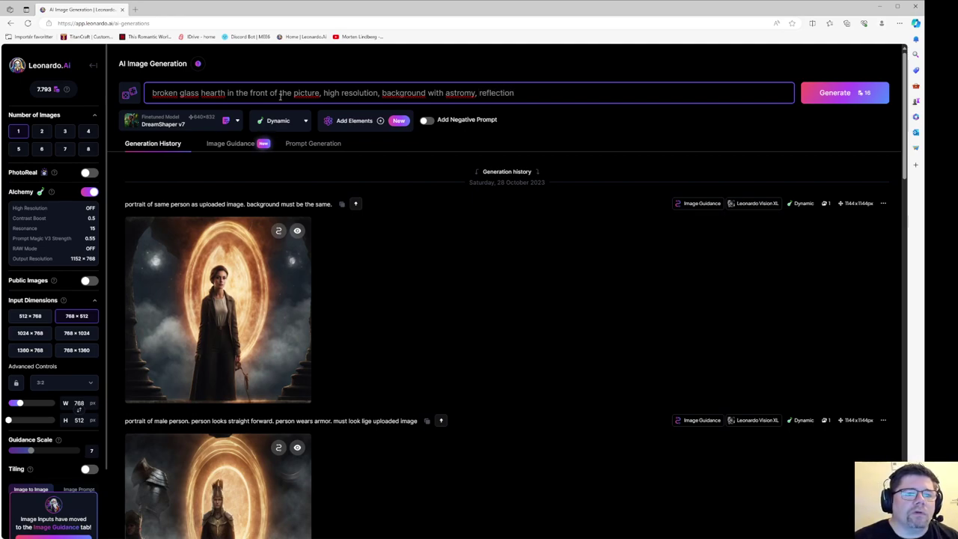
key(BackSpace)
key(BackSpace)
text(ng ab)
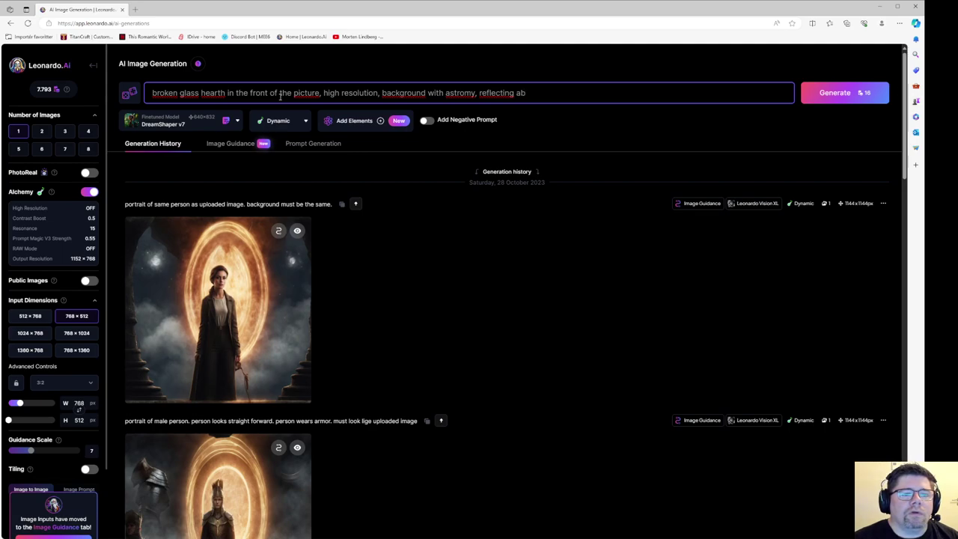
text(a)
key(BackSpace)
key(BackSpace)
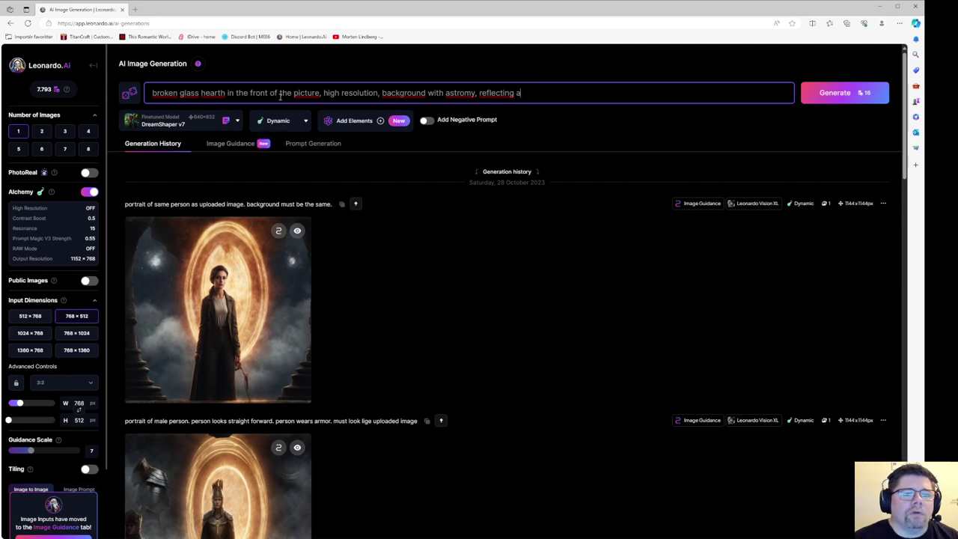
text(gainst a)
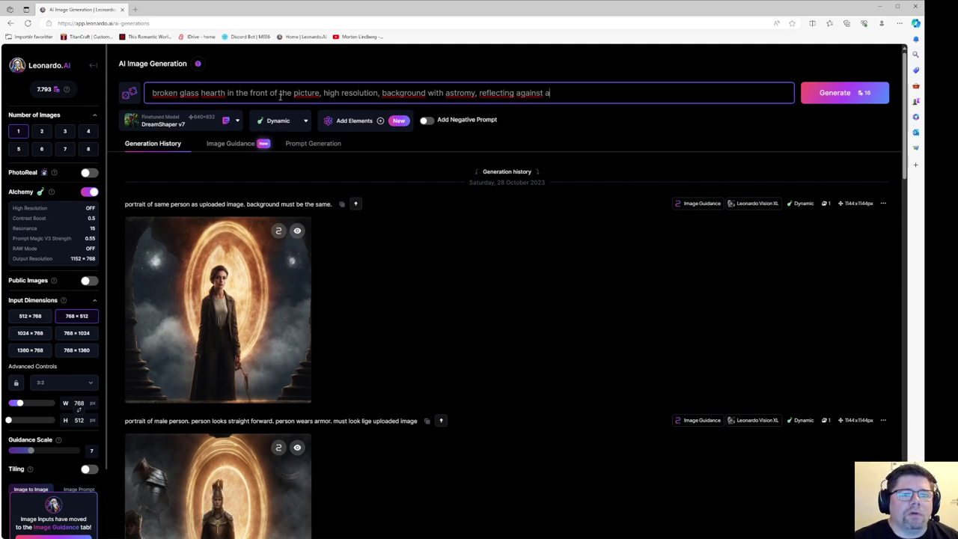
text( water )
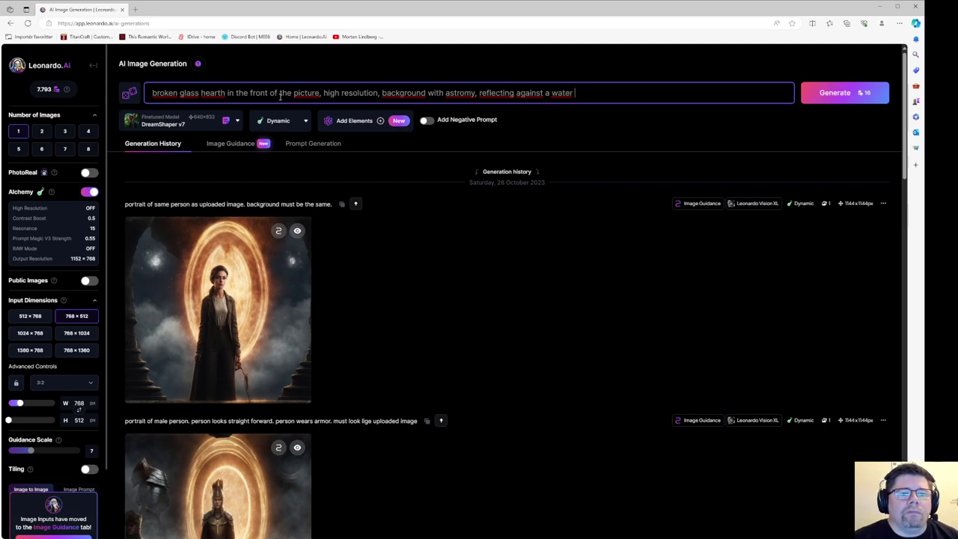
text(surface)
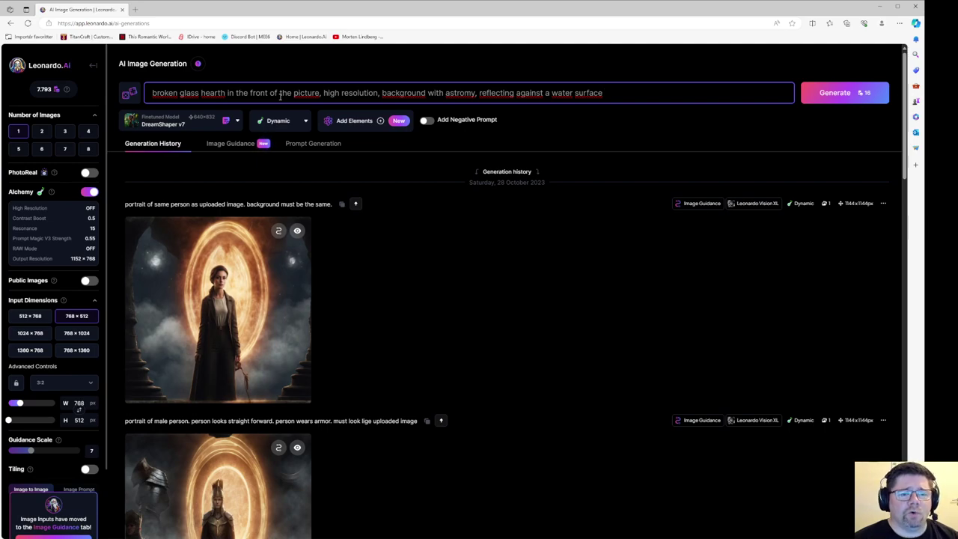
Step: Add a negative prompt of unwanted flaws and set Number of Images to 2
click(425, 120)
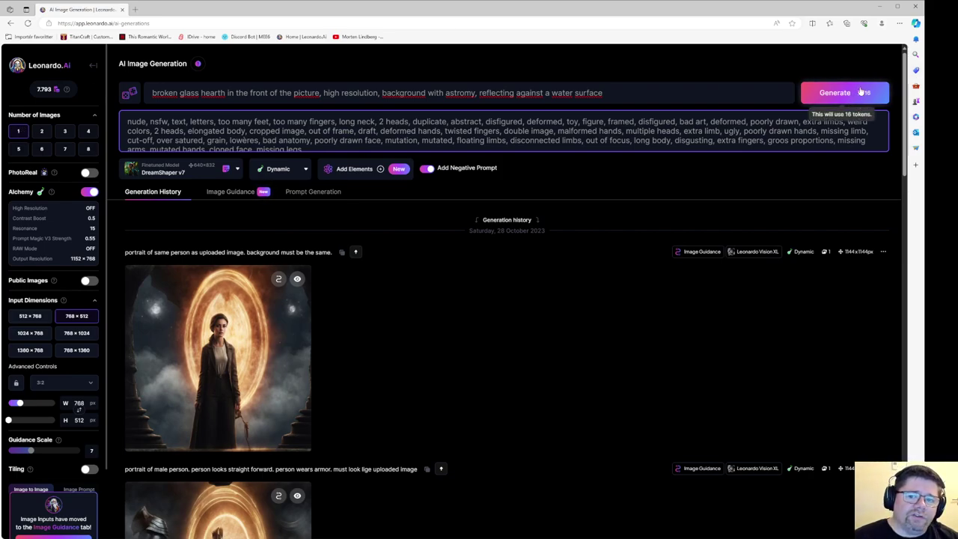
click(41, 131)
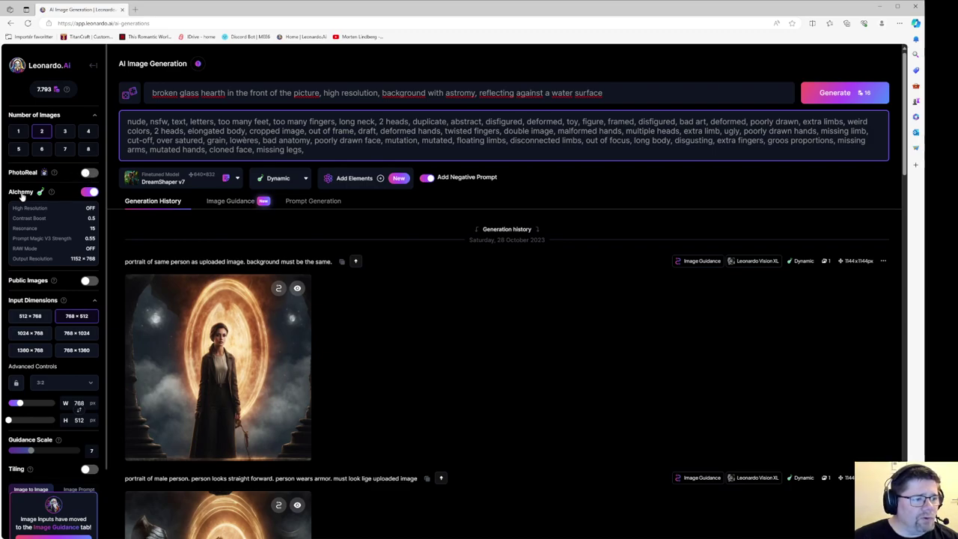
mouse_move(53, 193)
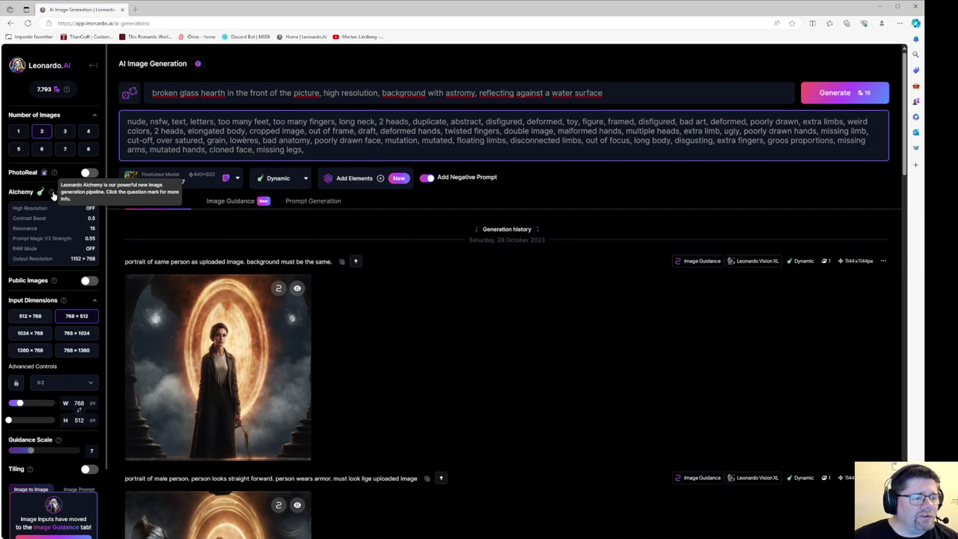
mouse_move(54, 175)
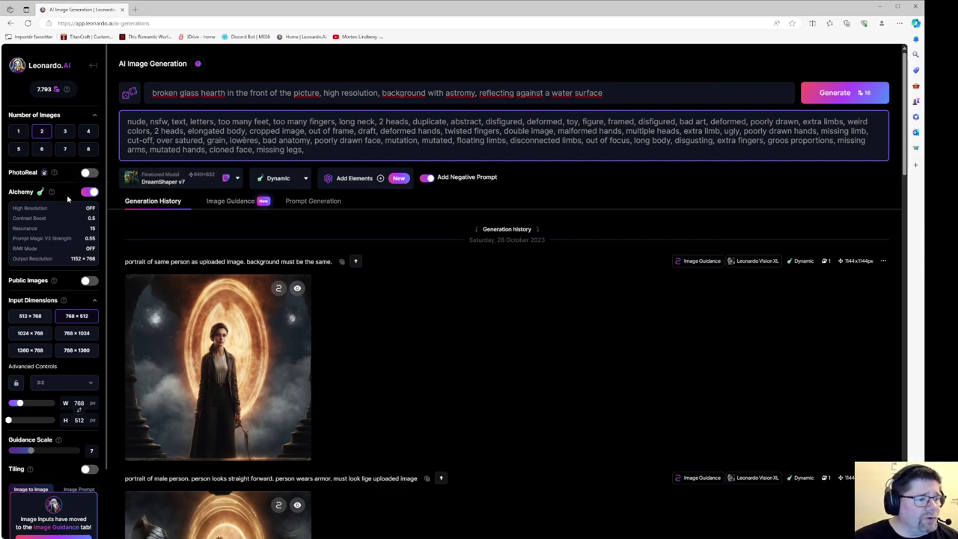
click(88, 281)
click(88, 282)
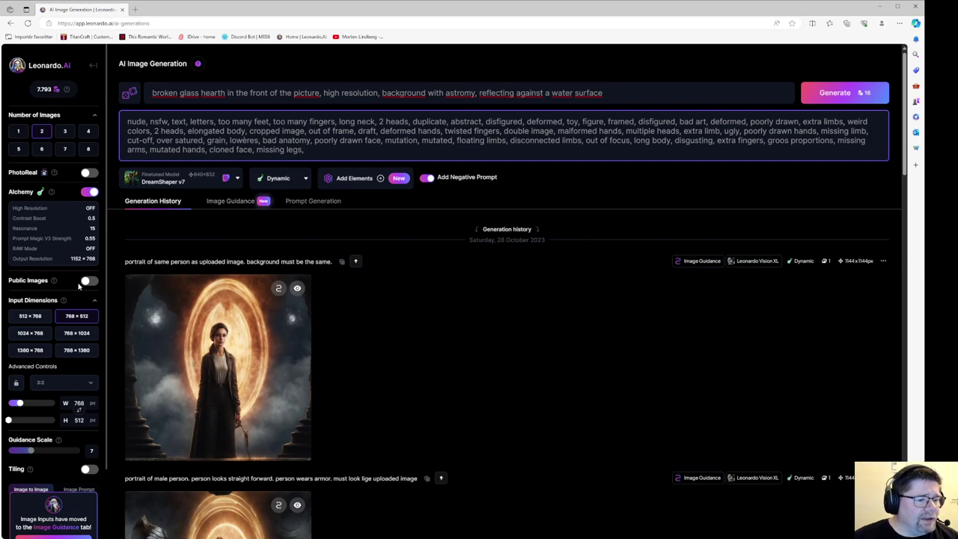
scroll(75, 281, down, 1)
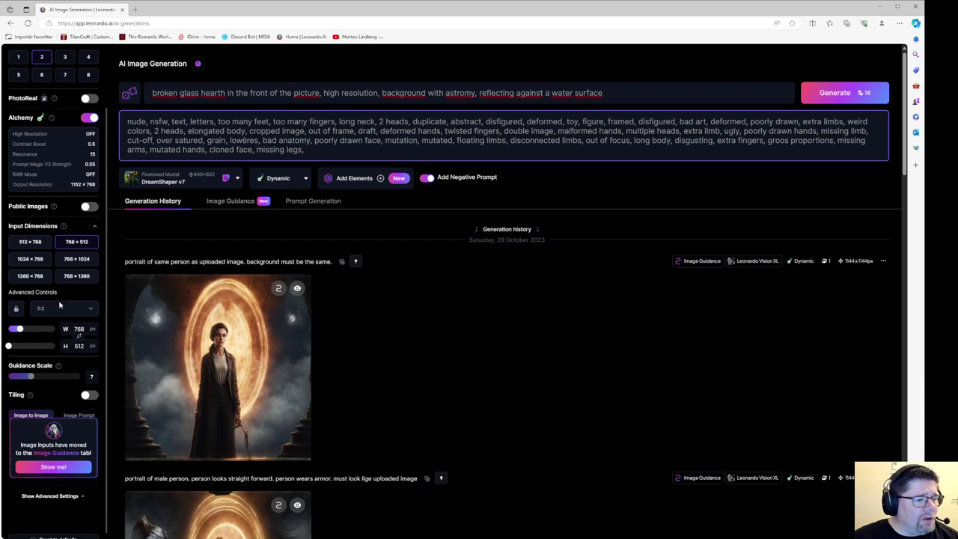
scroll(54, 307, down, 1)
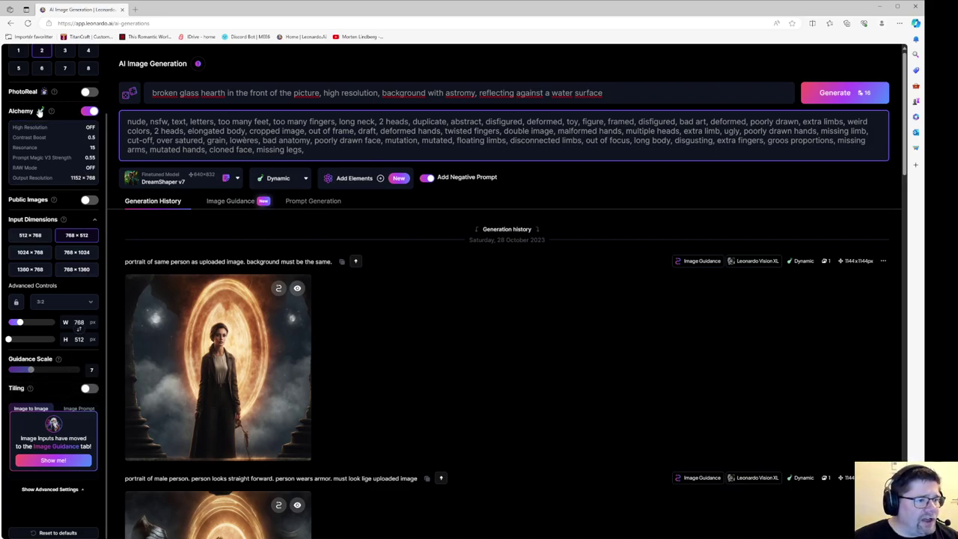
mouse_move(45, 113)
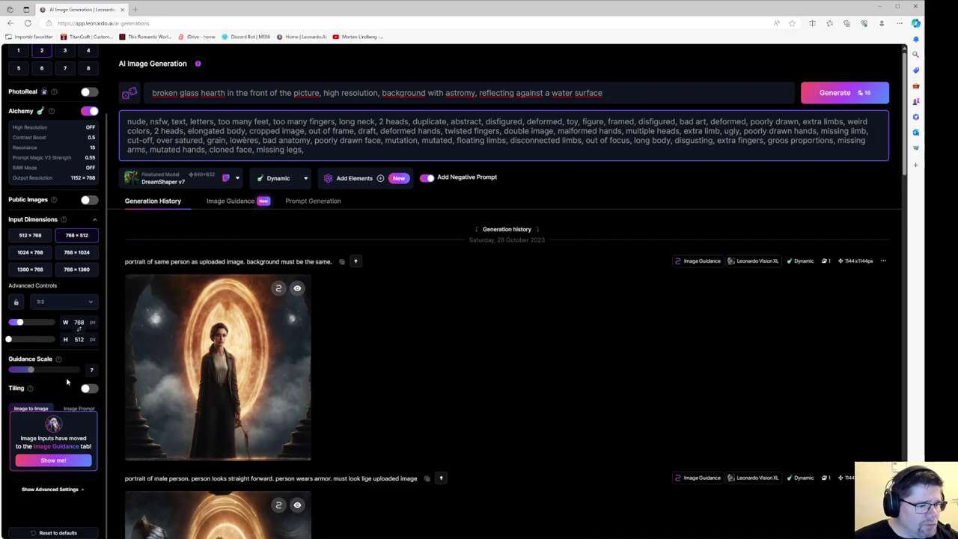
scroll(66, 379, down, 1)
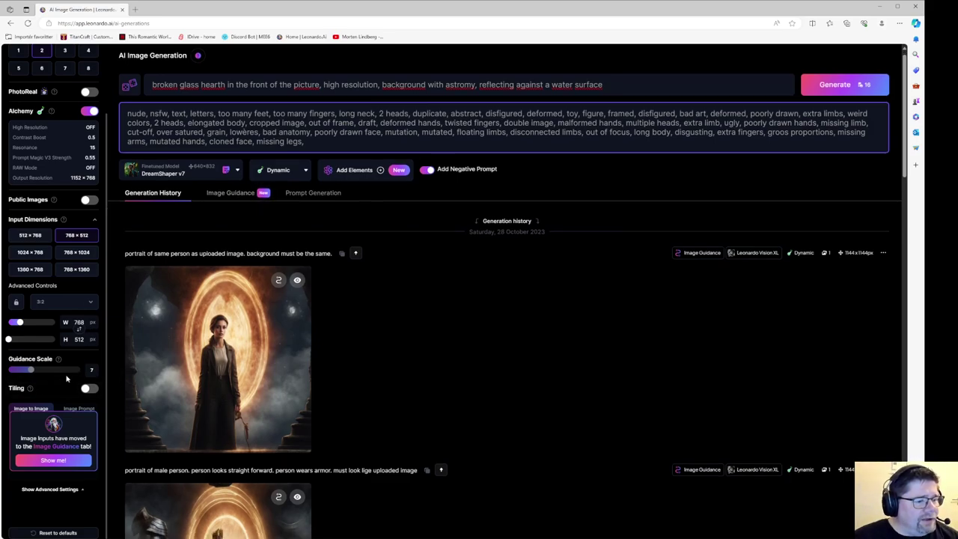
scroll(66, 379, up, 1)
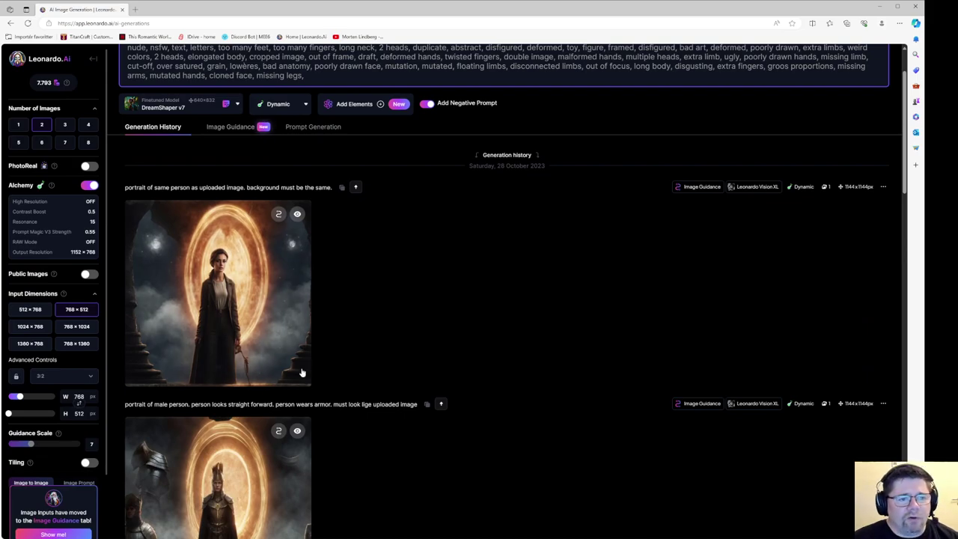
scroll(251, 397, up, 1)
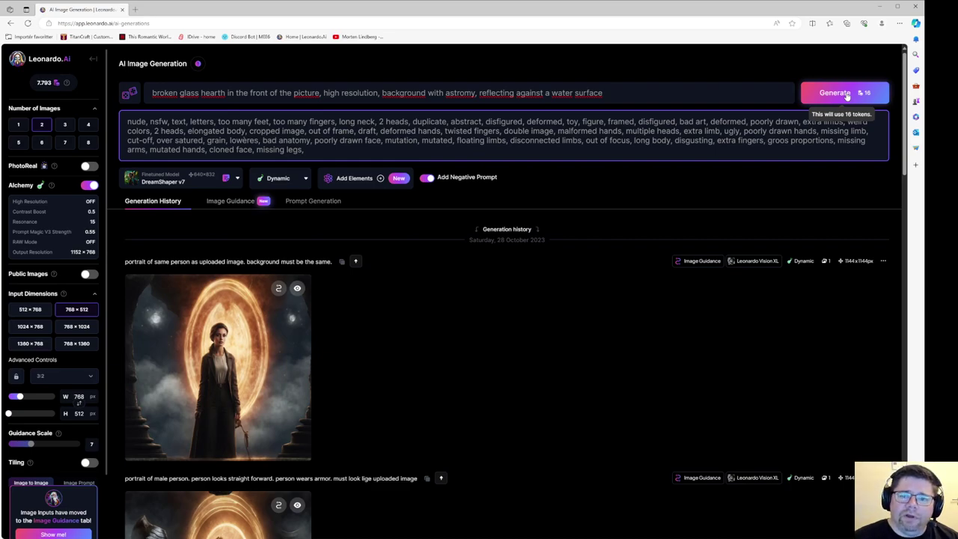
Step: Generate two 768 × 512 images from the glass heart prompt, then dismiss the row's options menu
click(847, 94)
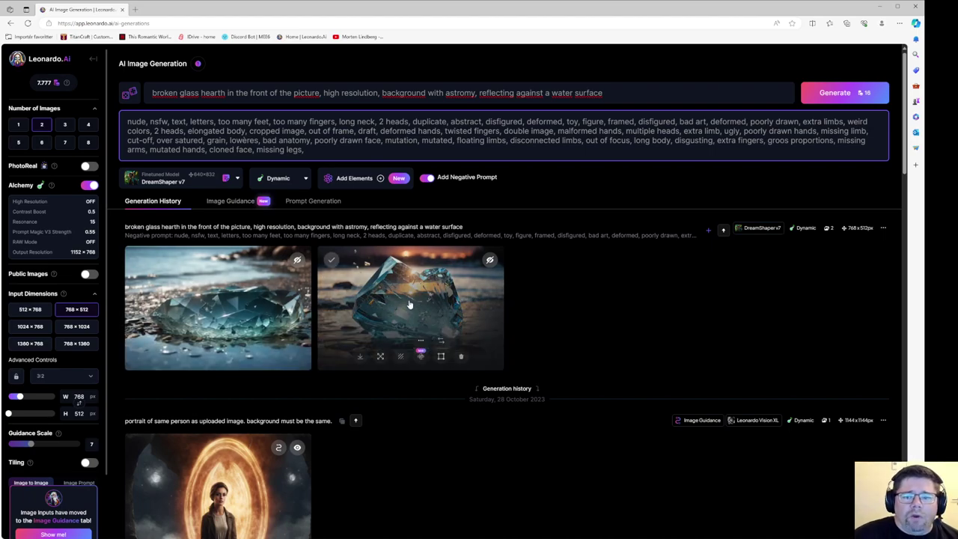
click(883, 229)
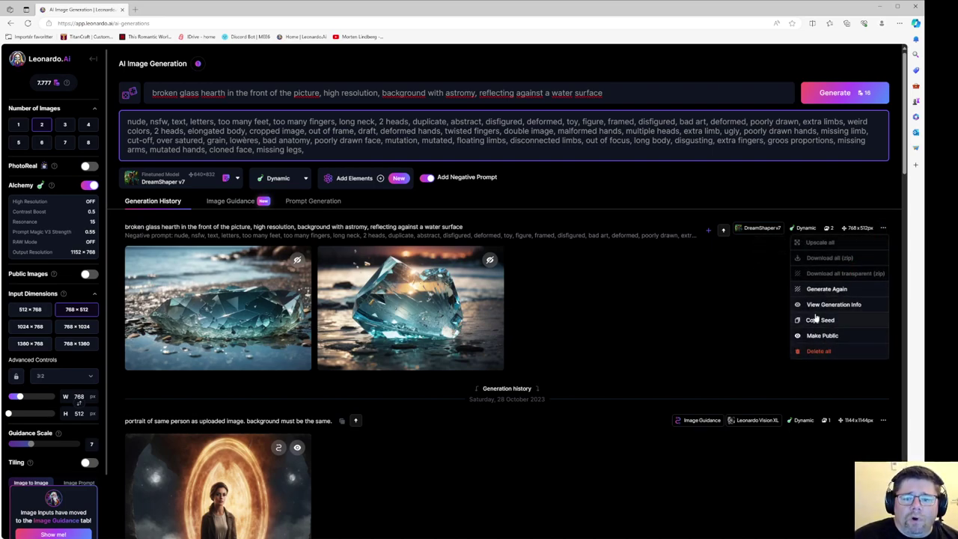
click(659, 287)
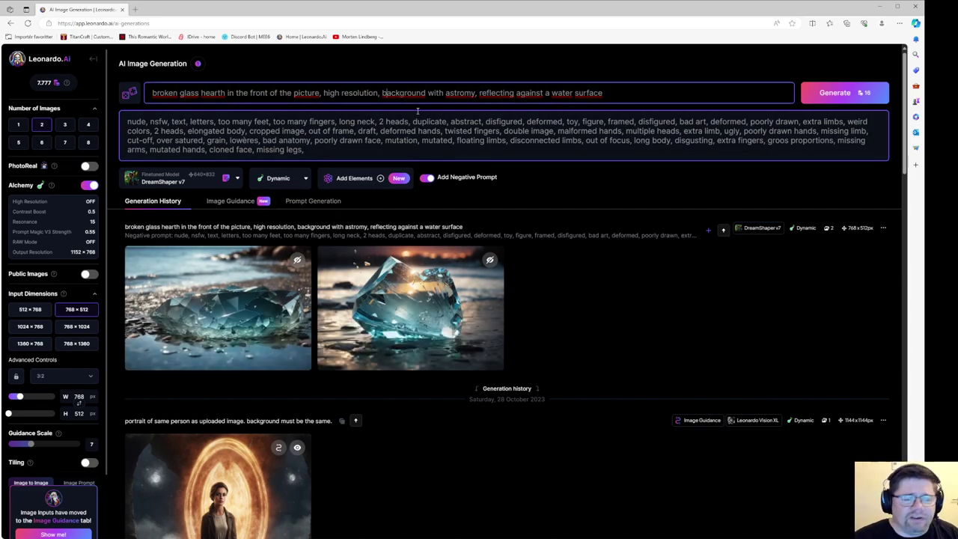
Step: Replace 'background with astromy,' in the prompt with 'outerspace with stars'
key(Delete)
key(Delete)
key(Delete)
key(Delete)
key(Delete)
key(Delete)
key(Delete)
key(Delete)
key(Delete)
key(Delete)
key(Delete)
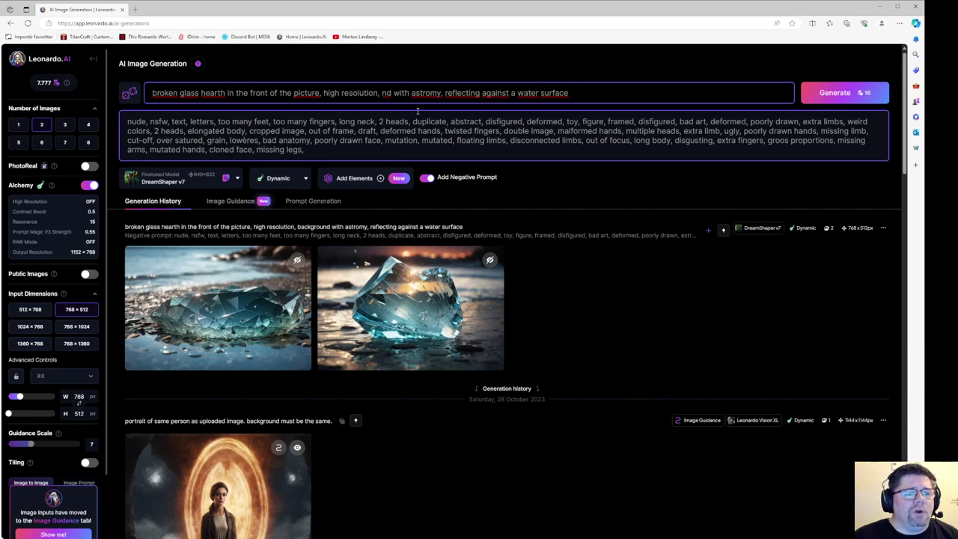
key(Delete)
key(Delete)
key(Delete)
key(Delete)
key(Delete)
key(Delete)
key(Delete)
key(Delete)
key(Delete)
key(Delete)
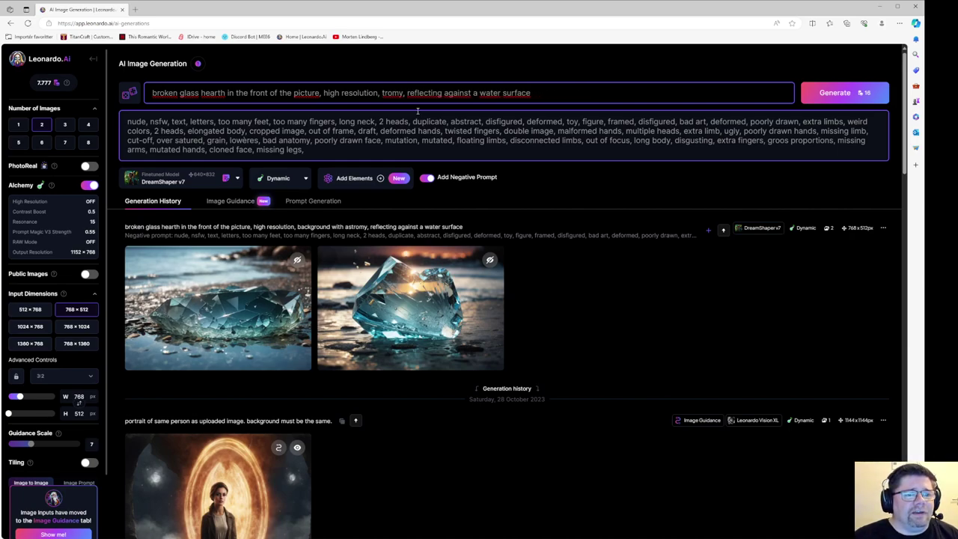
key(Delete)
key(Delete)
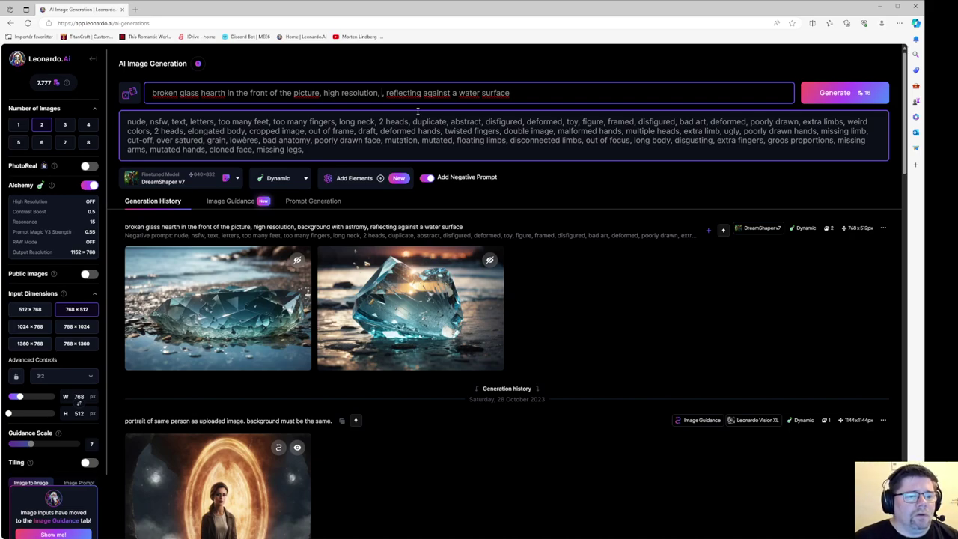
text(spa)
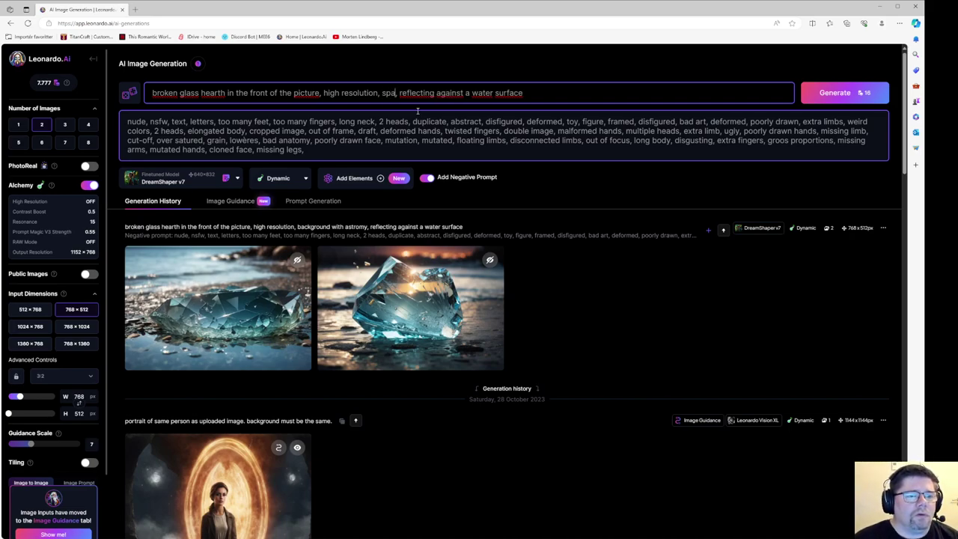
key(BackSpace)
key(BackSpace)
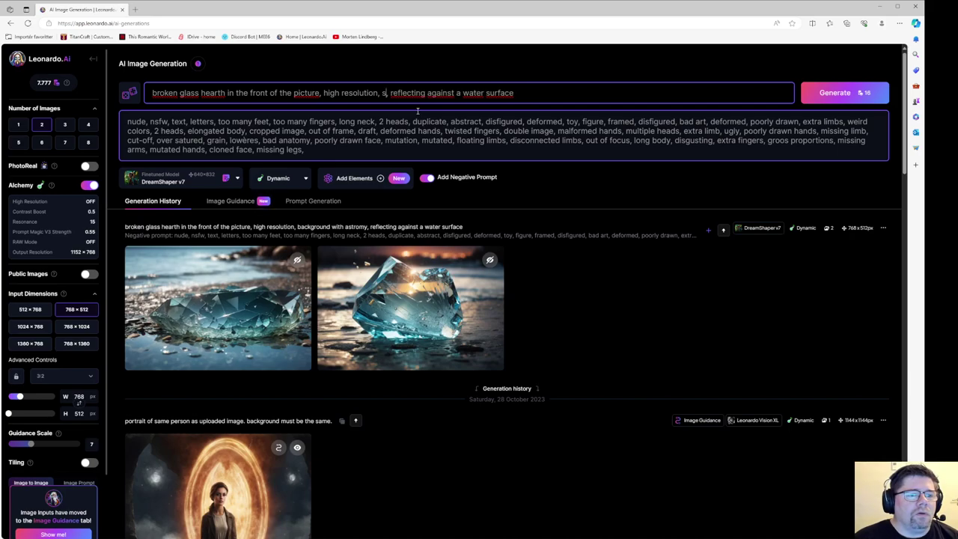
key(BackSpace)
text(outer)
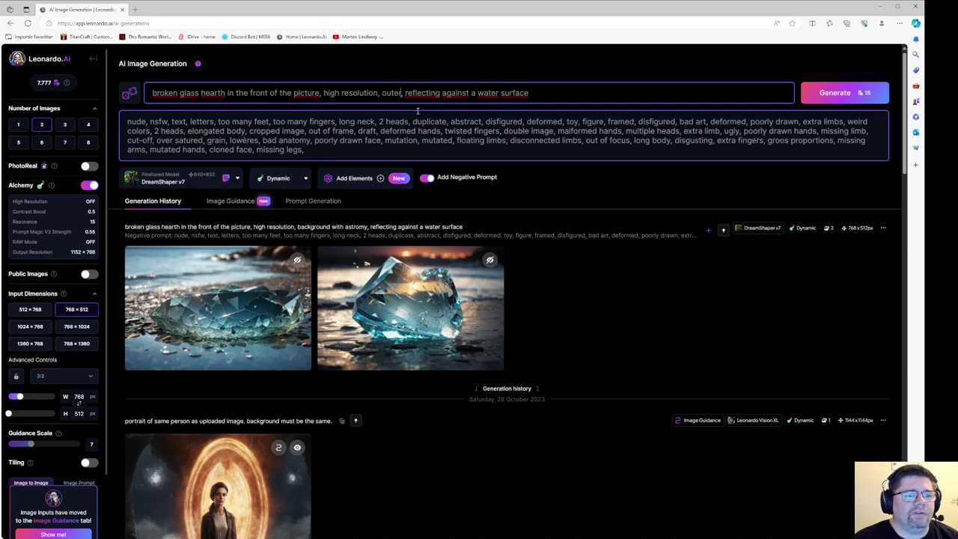
text(space with )
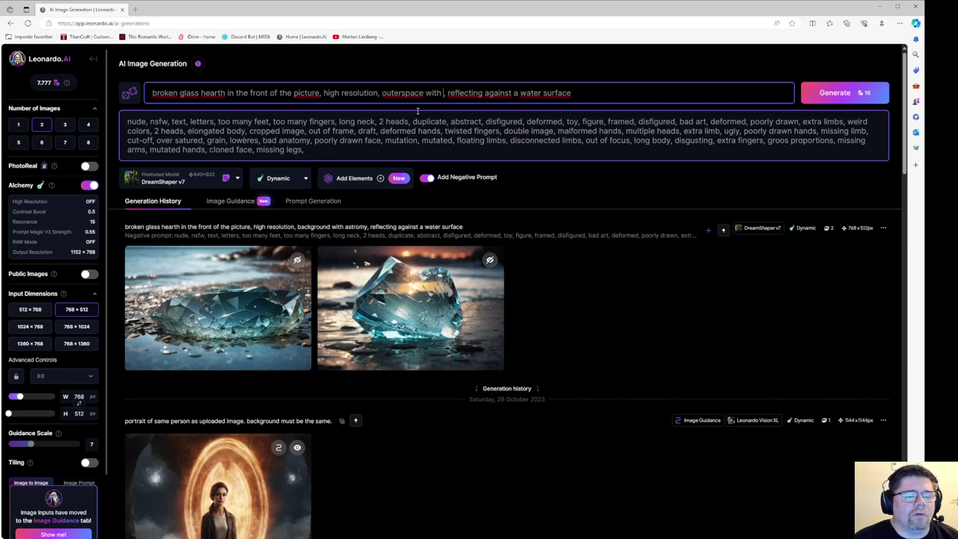
text(stars)
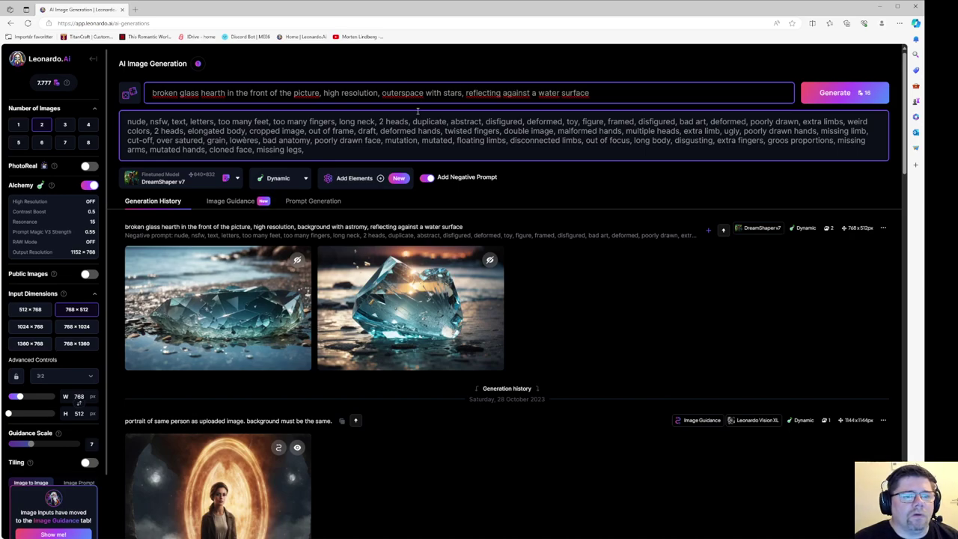
key(Delete)
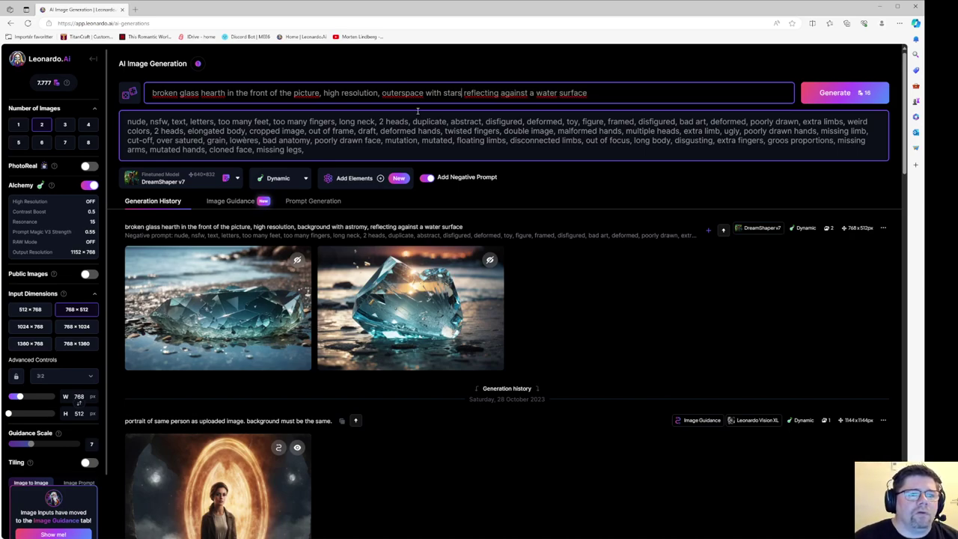
Step: Generate two new images from the 'outerspace with stars' prompt
click(852, 97)
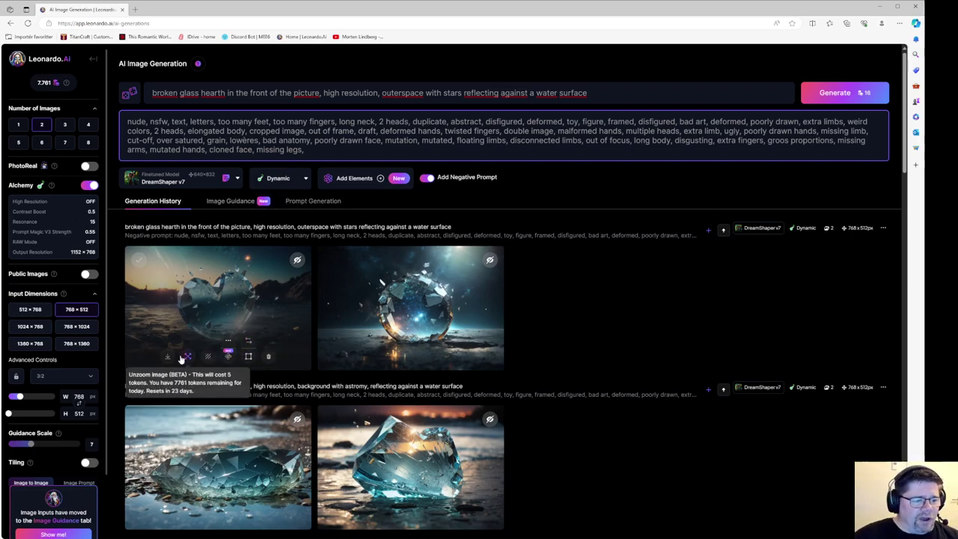
Step: Use the glass-heart image as image guidance at 0.30 strength and begin the prompt with 'floating'
click(249, 343)
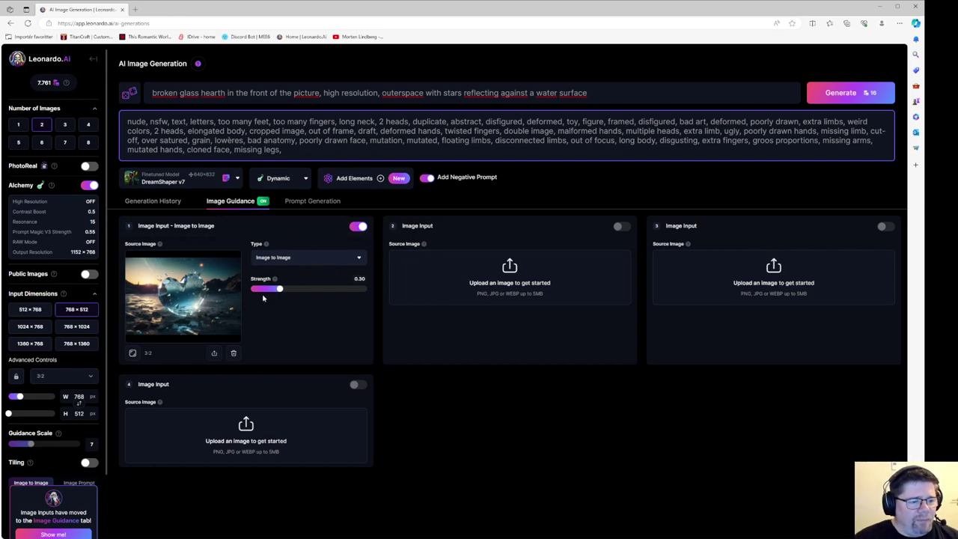
click(153, 99)
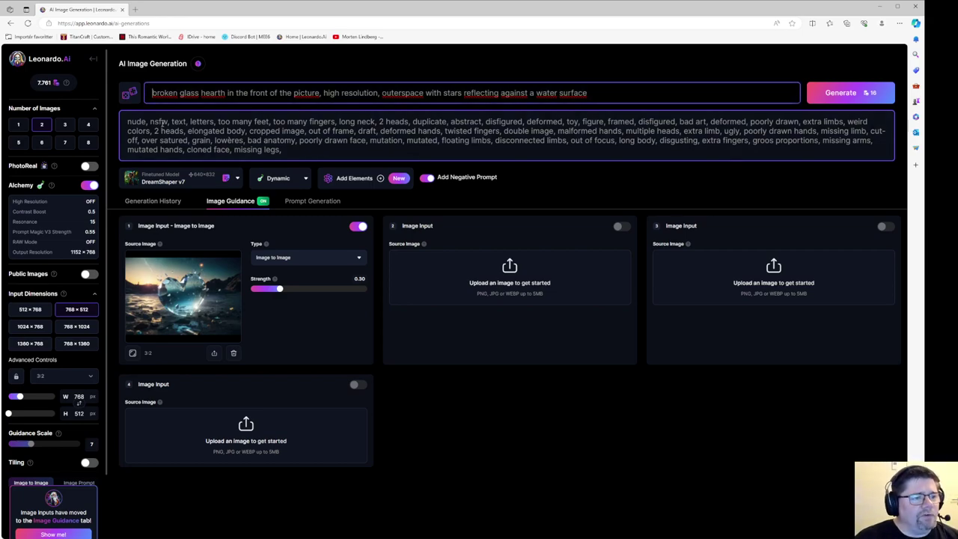
text(floating)
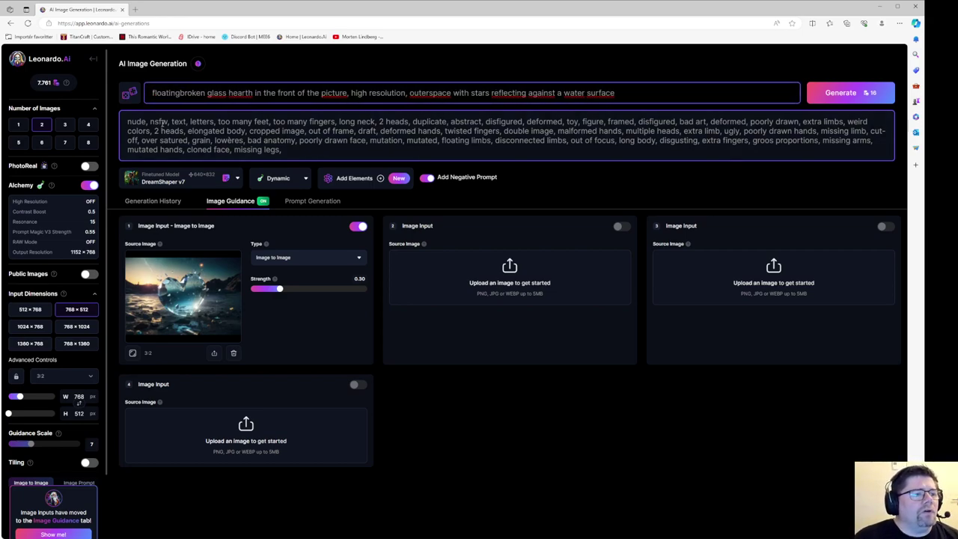
key(BackSpace)
key(BackSpace)
key(BackSpace)
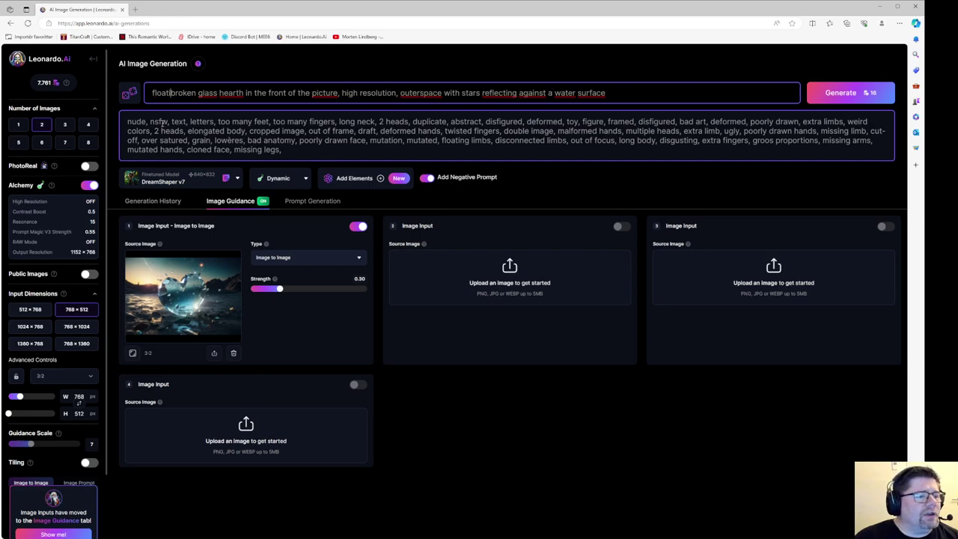
text(ing)
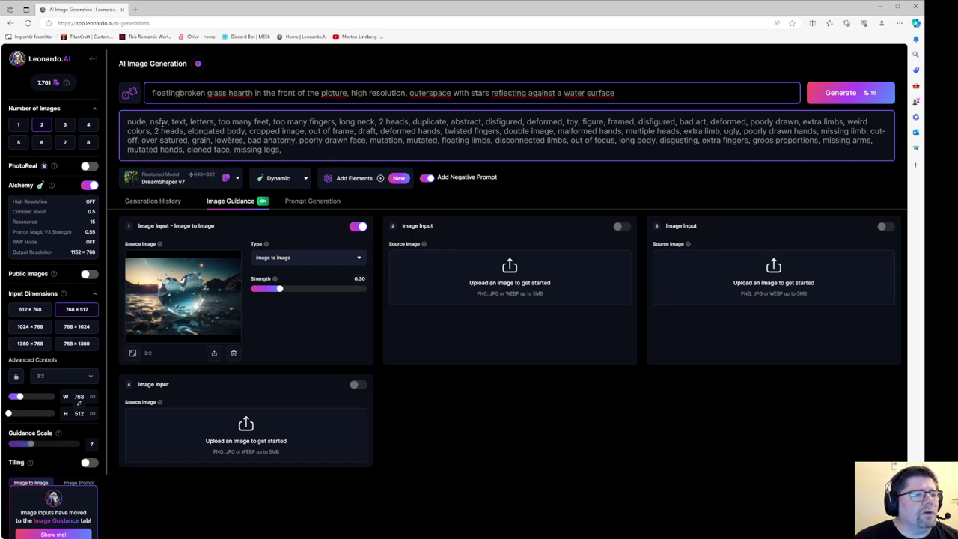
key(BackSpace)
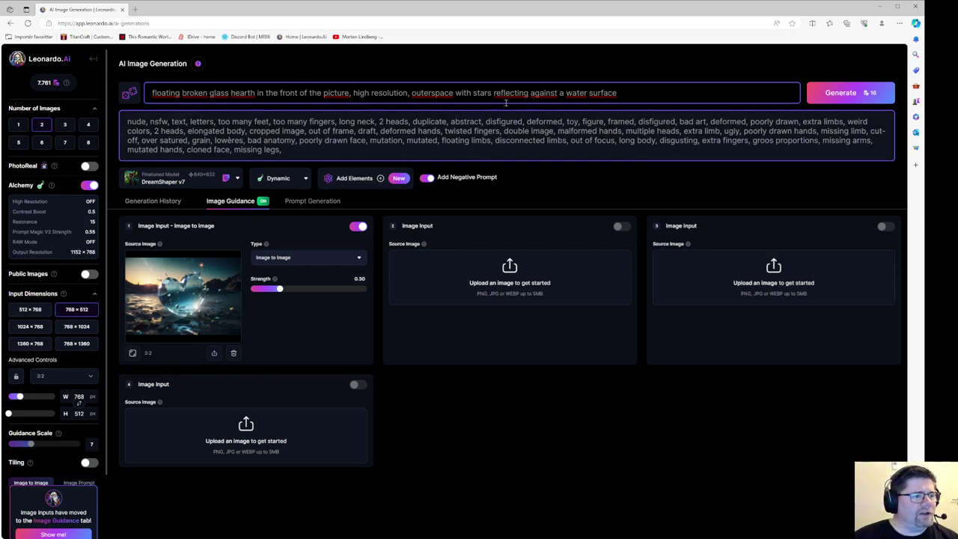
Step: Generate two images from the floating prompt and watch them finish in Generation History
click(850, 96)
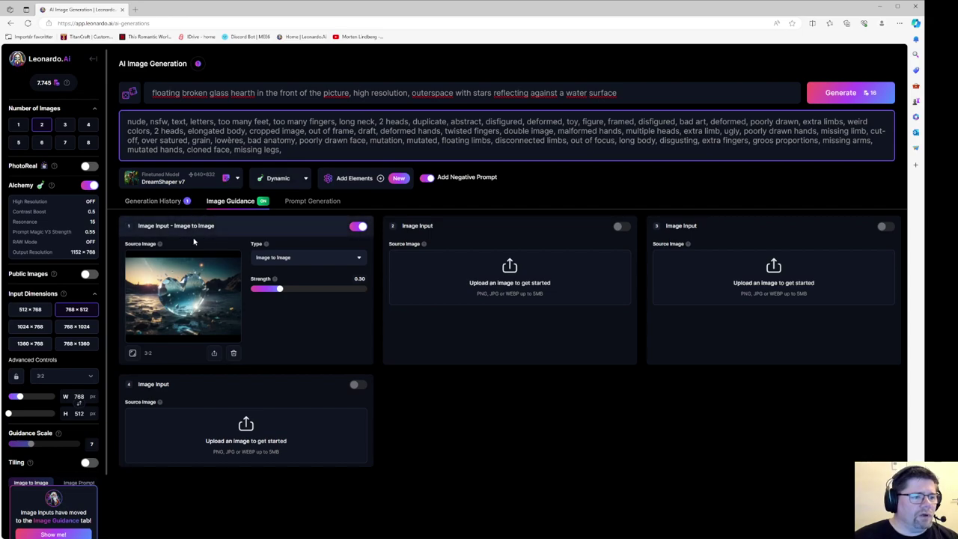
click(173, 203)
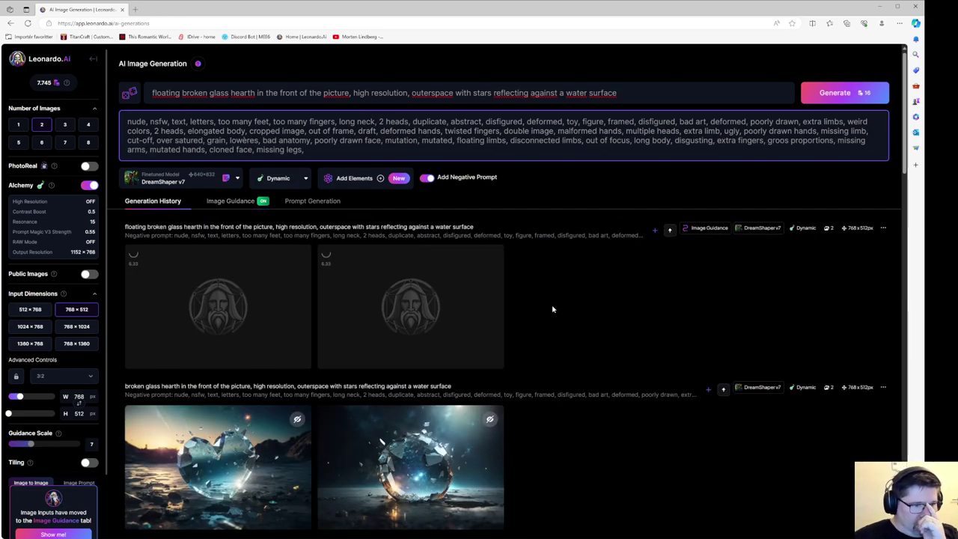
mouse_move(209, 432)
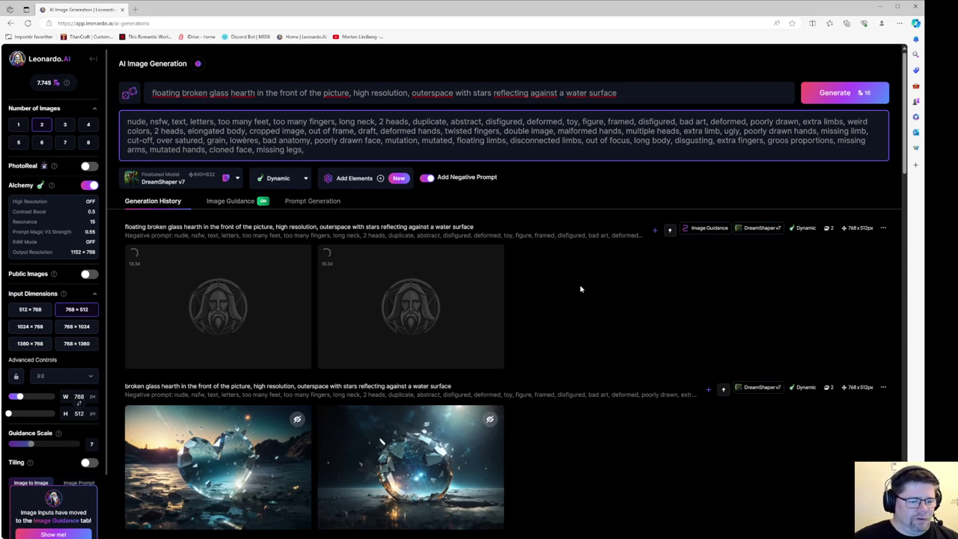
mouse_move(472, 481)
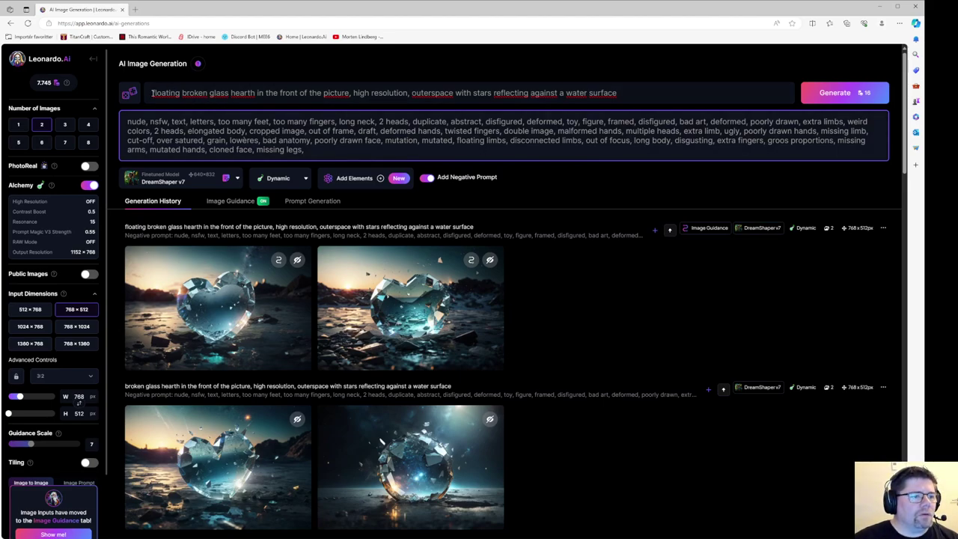
Step: Change 'floating' to 'flying' and delete the water-surface reflection phrase after 'outerspace with stars'
drag(154, 93, 180, 91)
text(ly)
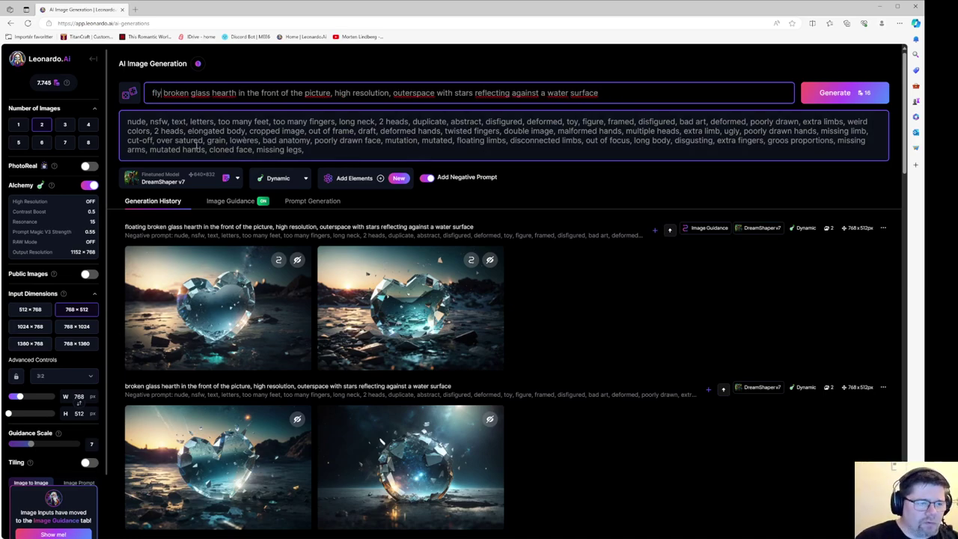
text(ing)
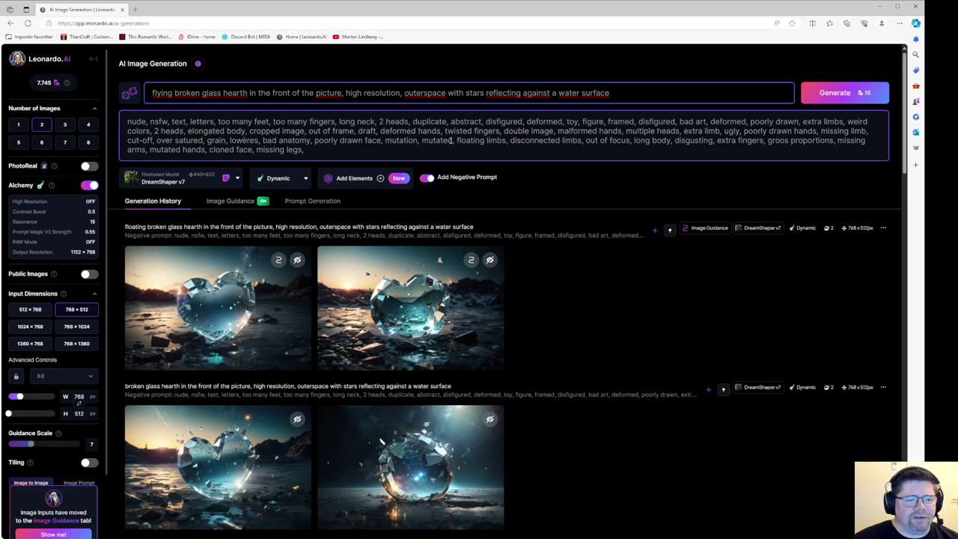
click(629, 92)
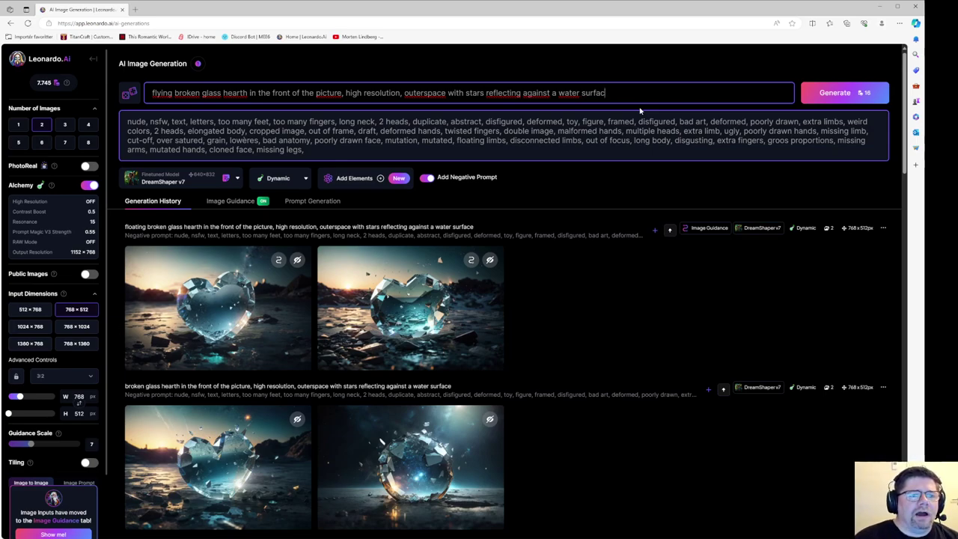
key(BackSpace)
key(BackSpace)
key(BackSpace)
key(BackSpace)
key(BackSpace)
key(BackSpace)
key(BackSpace)
key(BackSpace)
key(BackSpace)
key(BackSpace)
key(BackSpace)
key(BackSpace)
key(BackSpace)
key(BackSpace)
key(BackSpace)
key(BackSpace)
key(BackSpace)
key(BackSpace)
key(BackSpace)
key(BackSpace)
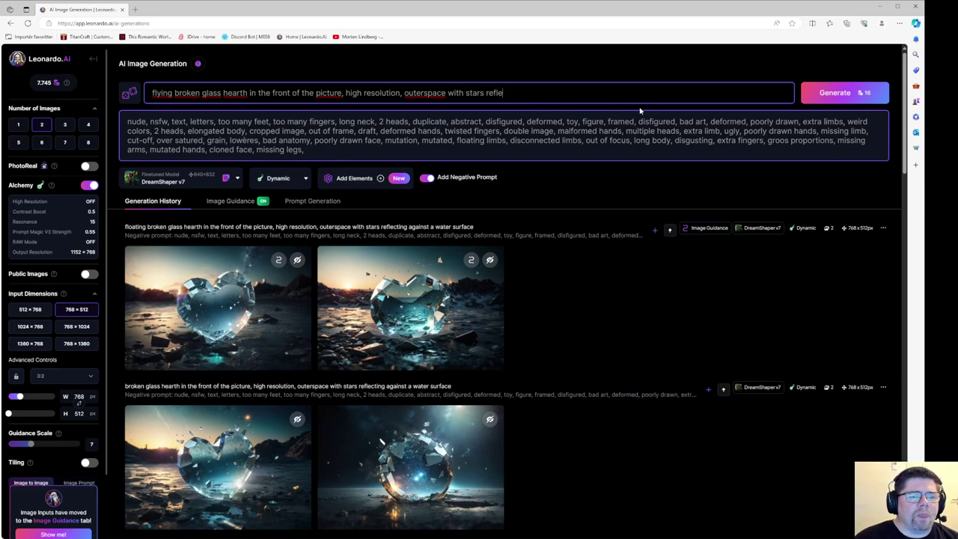
key(BackSpace)
key(BackSpace)
key(BackSpace)
key(BackSpace)
key(BackSpace)
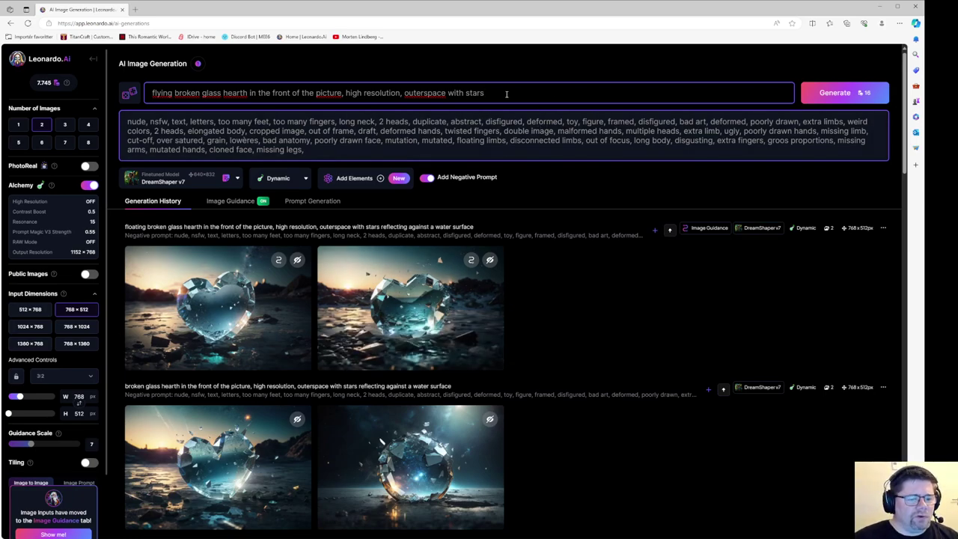
Step: Generate two images from the flying broken glass hearth prompt and compare them with earlier hearts
click(850, 95)
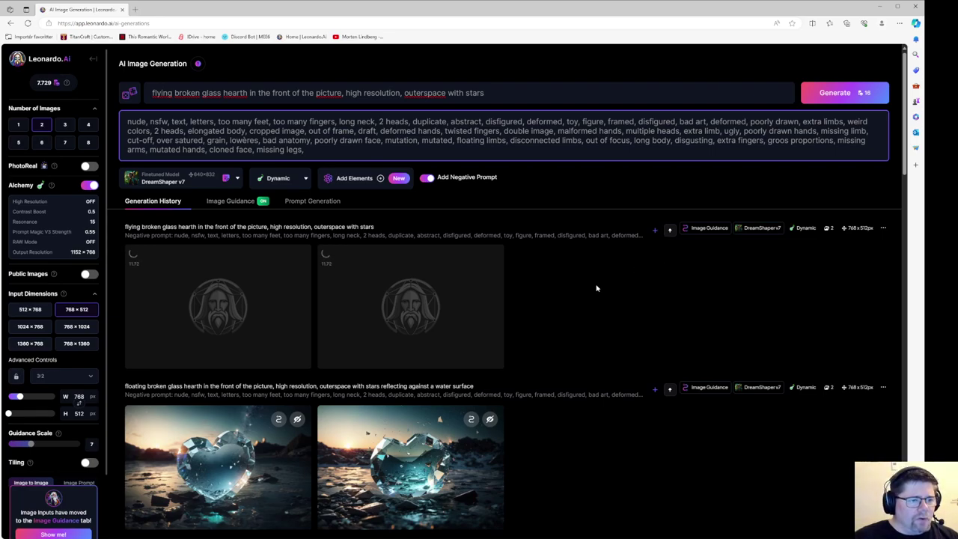
click(235, 202)
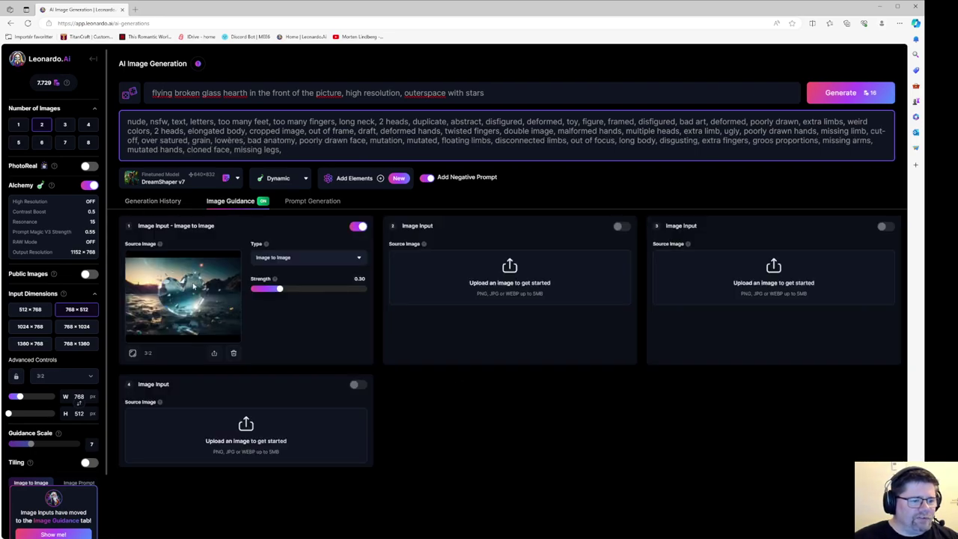
click(161, 200)
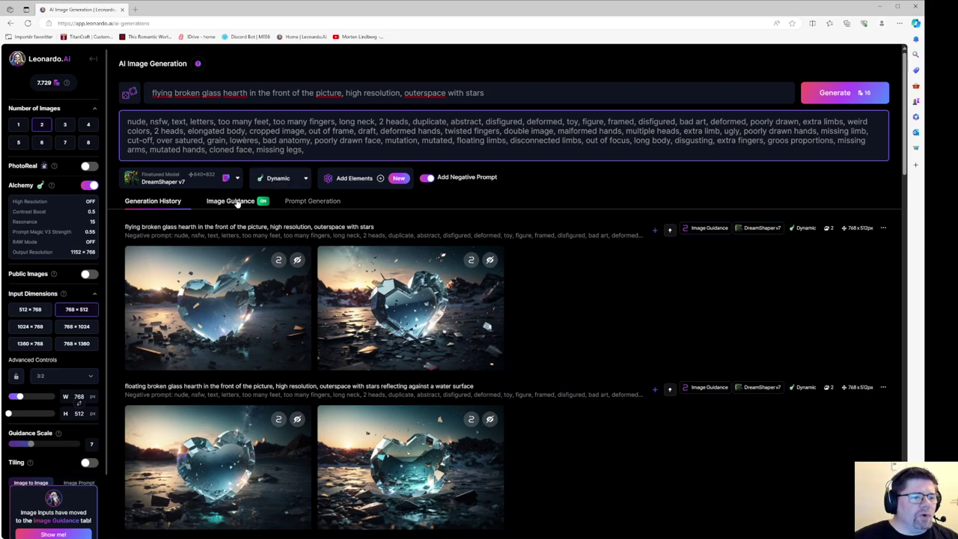
scroll(541, 369, down, 6)
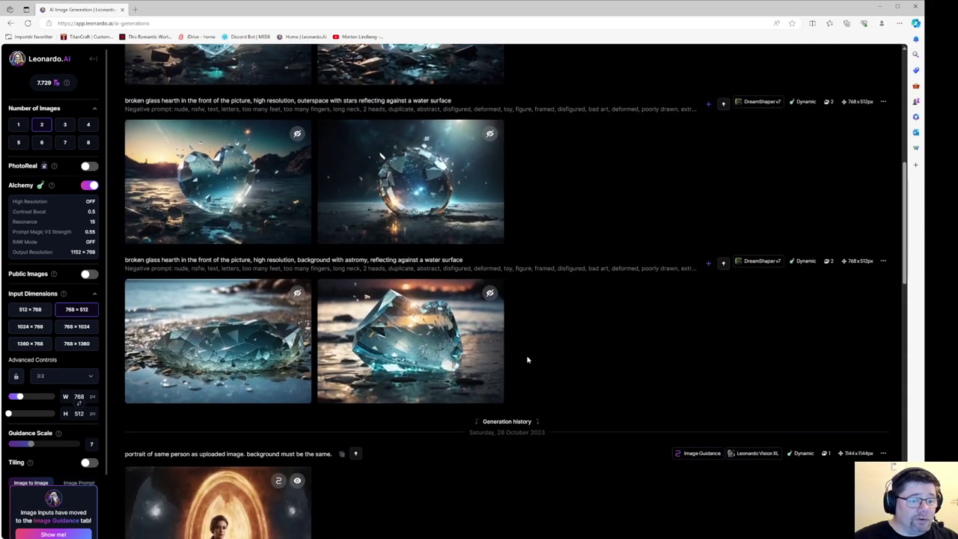
scroll(514, 341, up, 1)
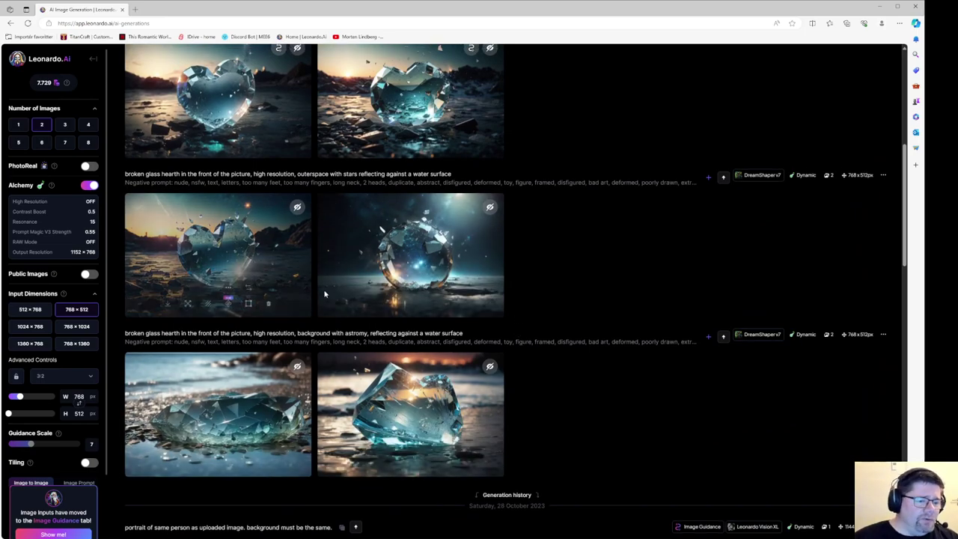
scroll(428, 296, up, 1)
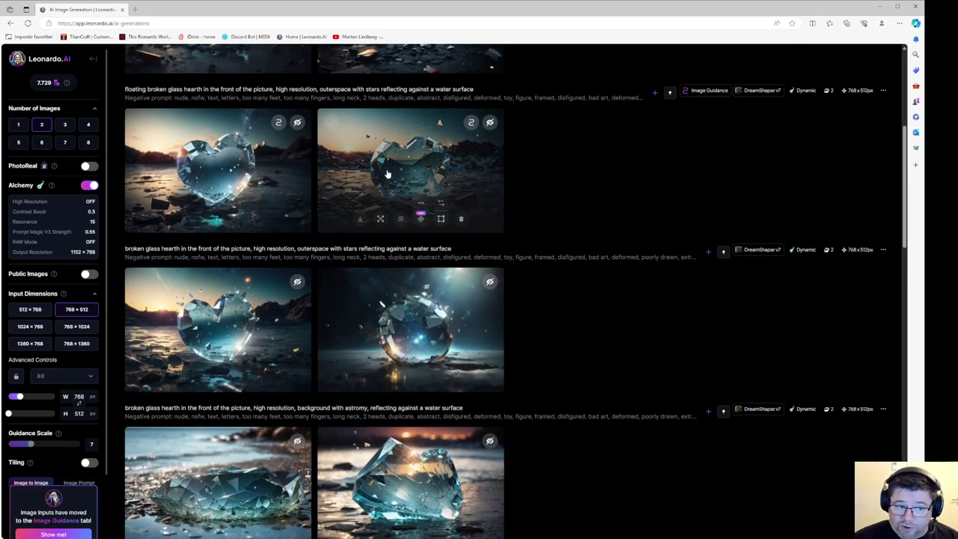
scroll(396, 198, up, 3)
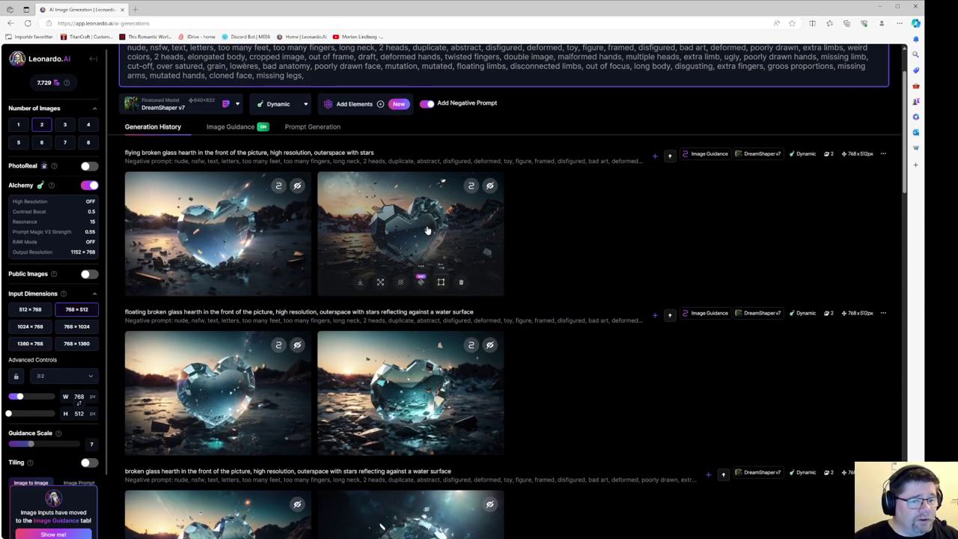
scroll(565, 264, up, 1)
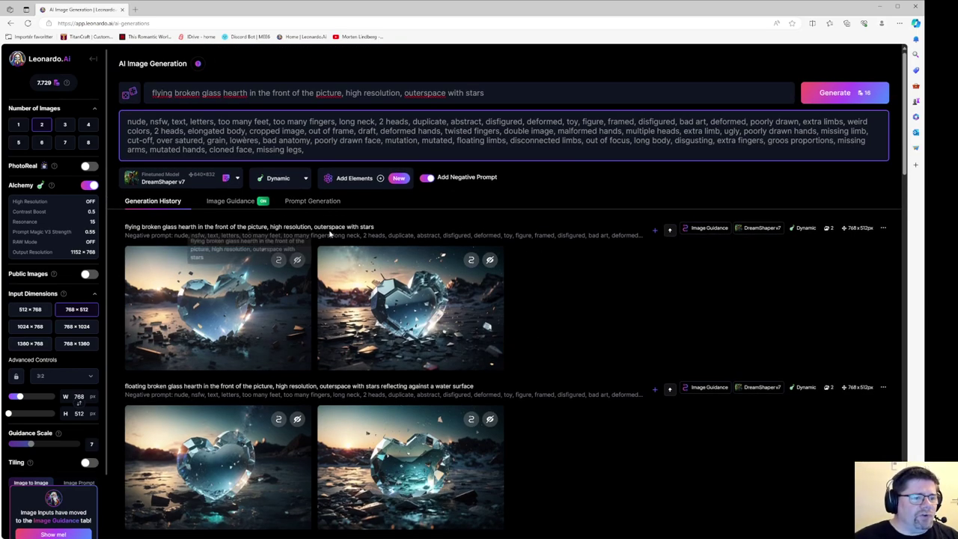
Step: Switch off Image Input 1 guidance and generate two flying heart images from the prompt alone
click(239, 202)
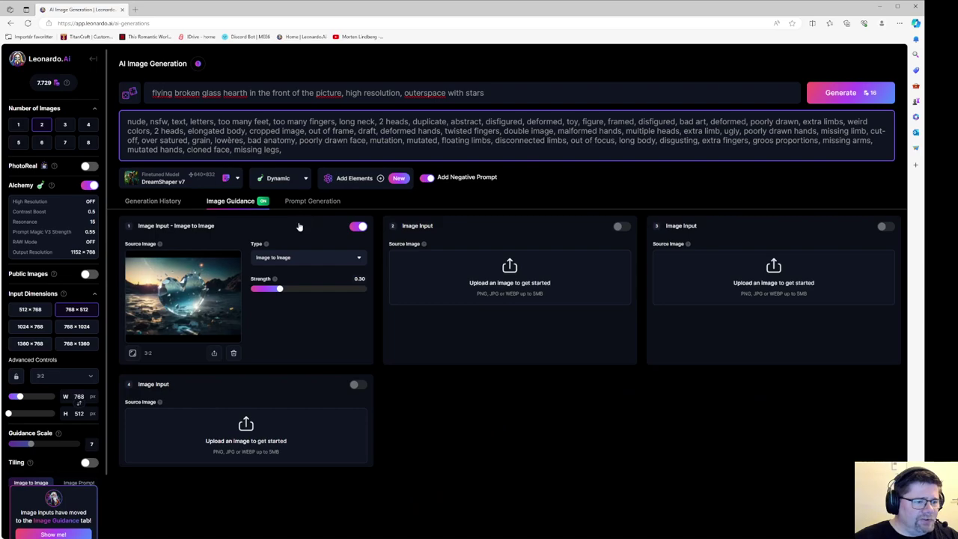
click(358, 226)
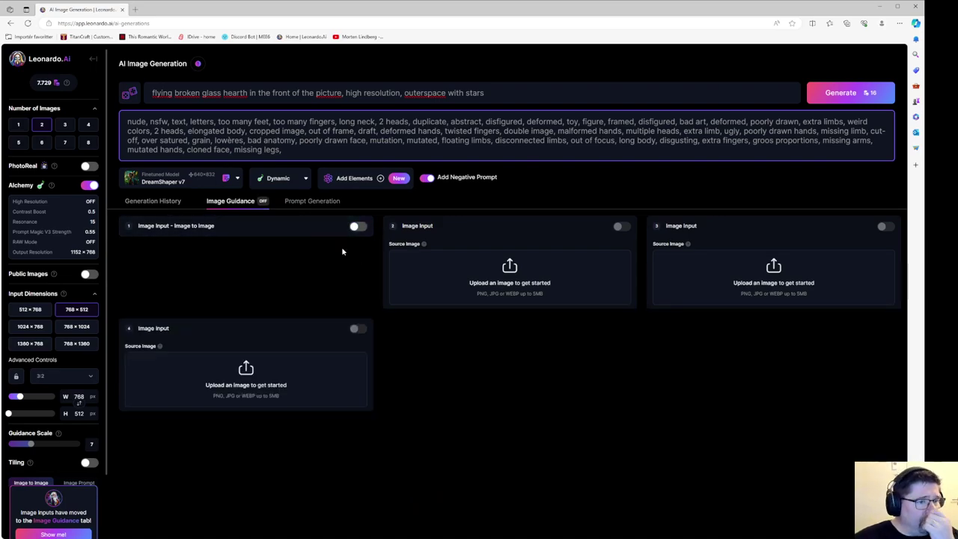
click(164, 202)
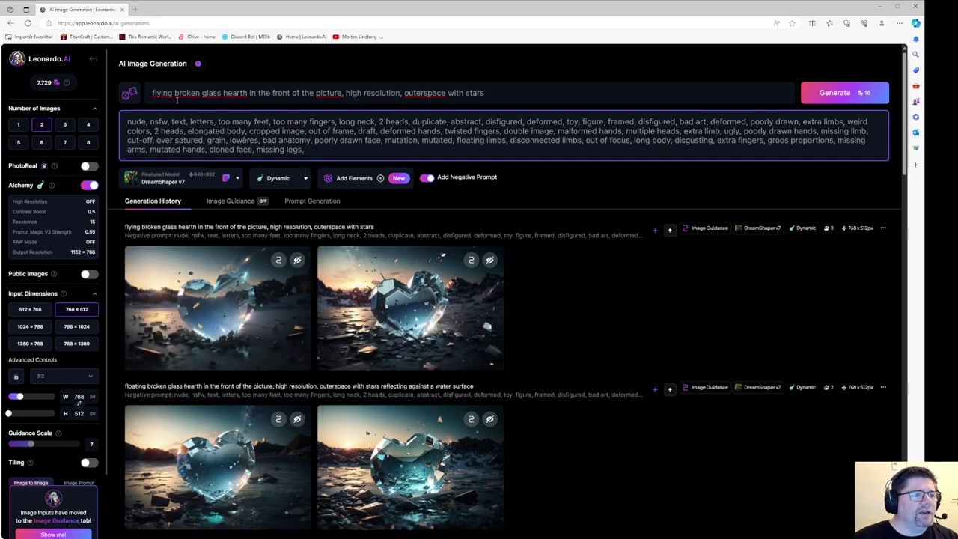
drag(152, 93, 247, 94)
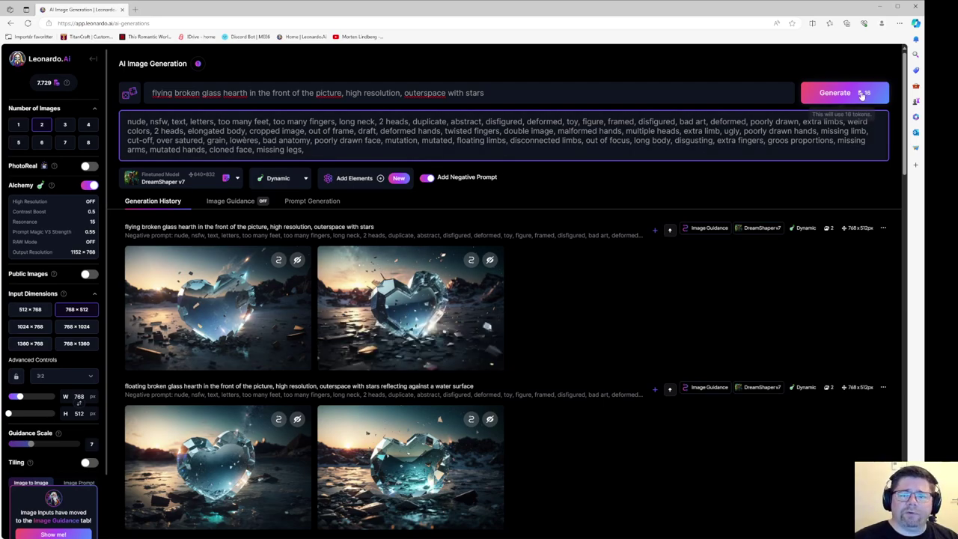
click(808, 103)
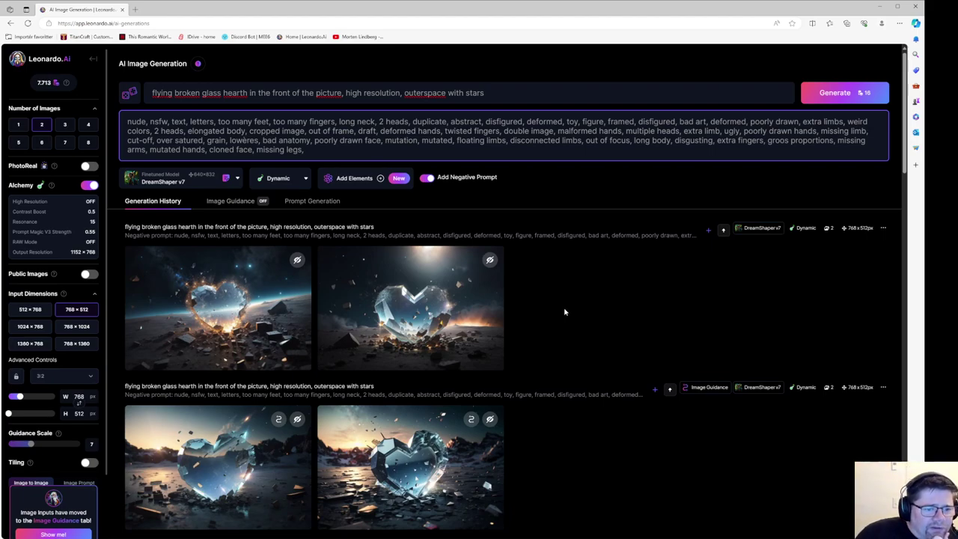
mouse_move(260, 279)
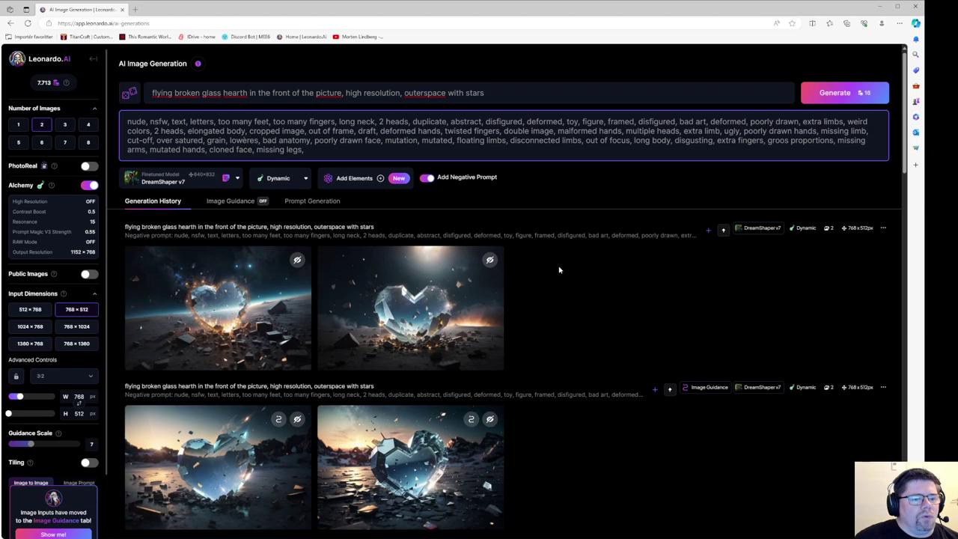
Step: Insert 'floating in' before 'outerspace', compare token costs, keep 2 images, and generate
click(405, 94)
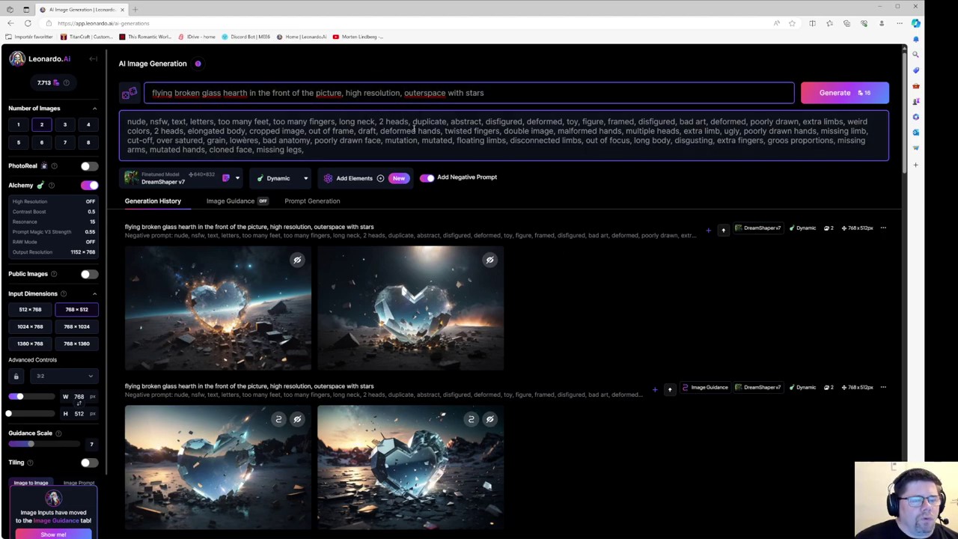
text(floating )
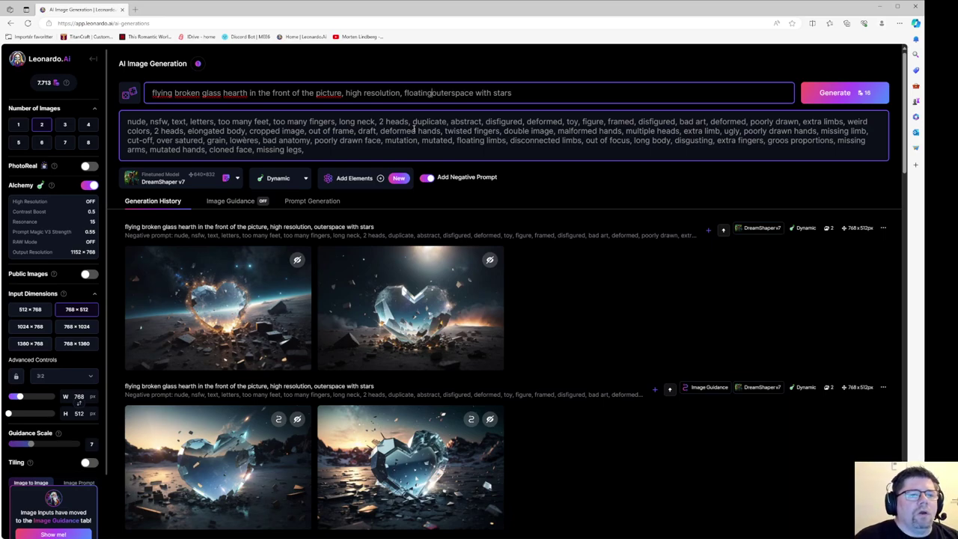
text(in)
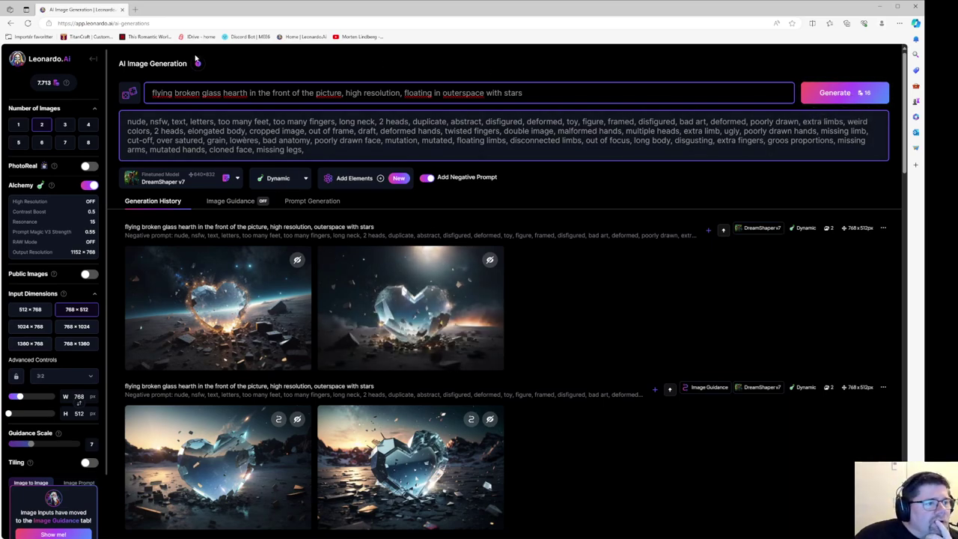
click(19, 125)
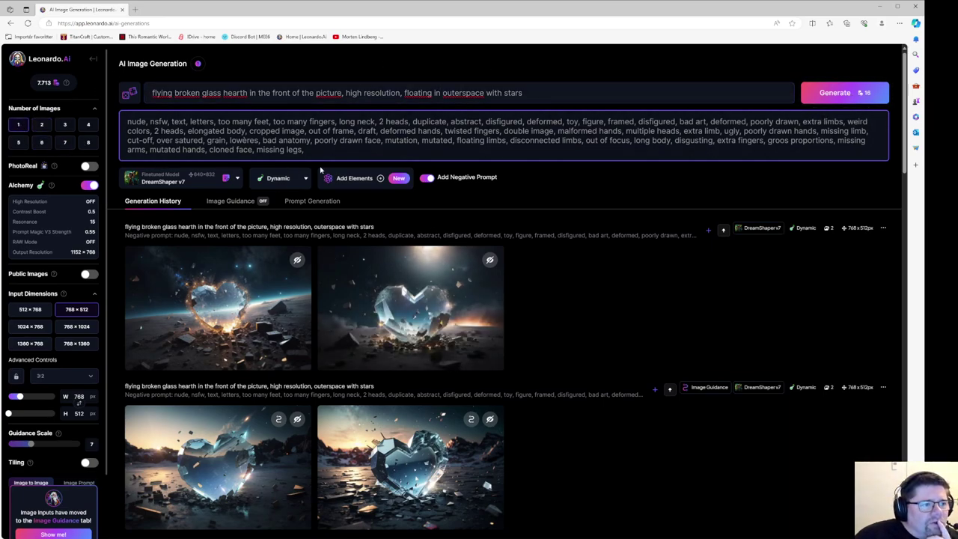
click(44, 126)
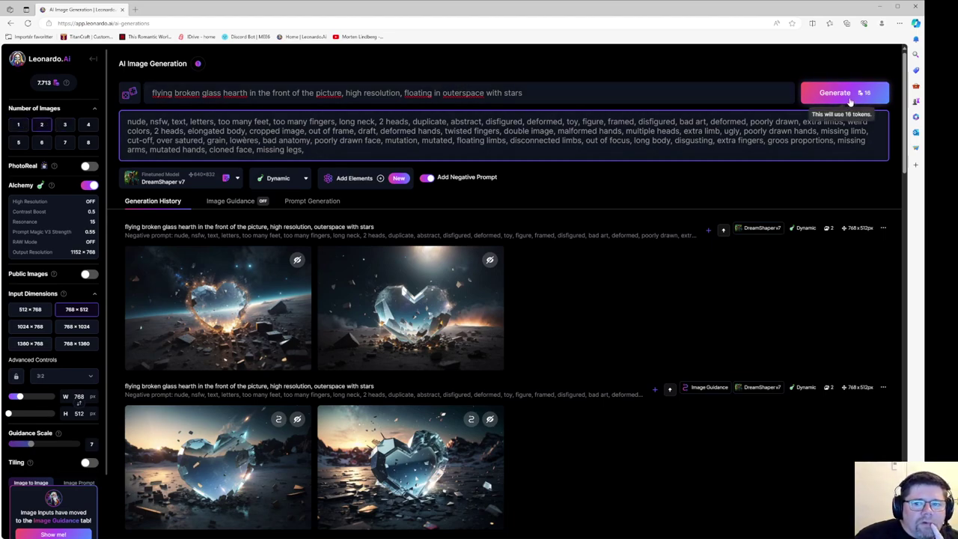
click(66, 125)
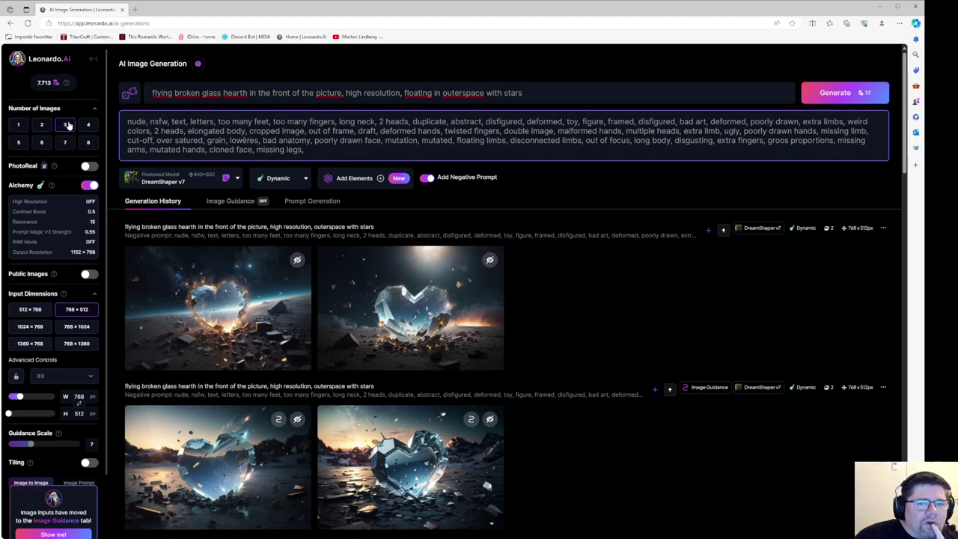
click(28, 126)
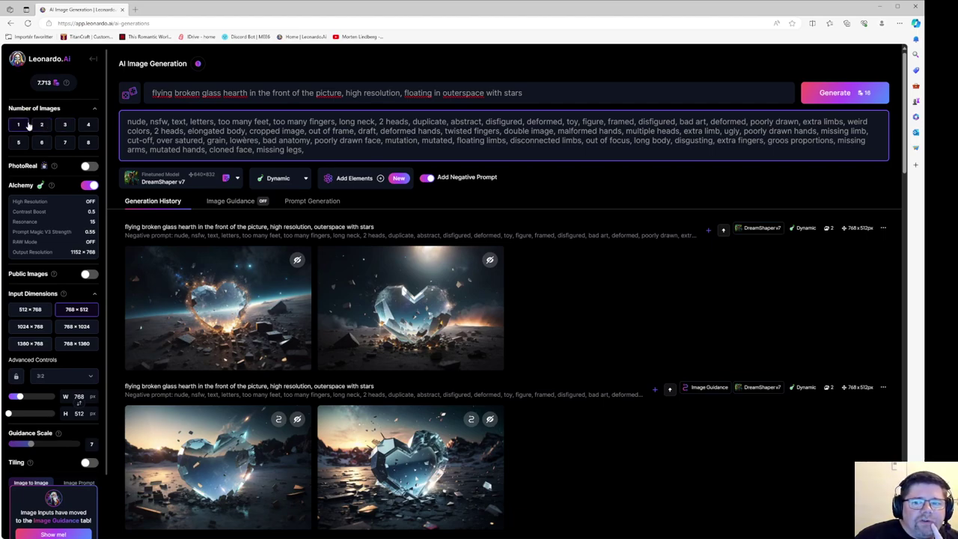
click(42, 142)
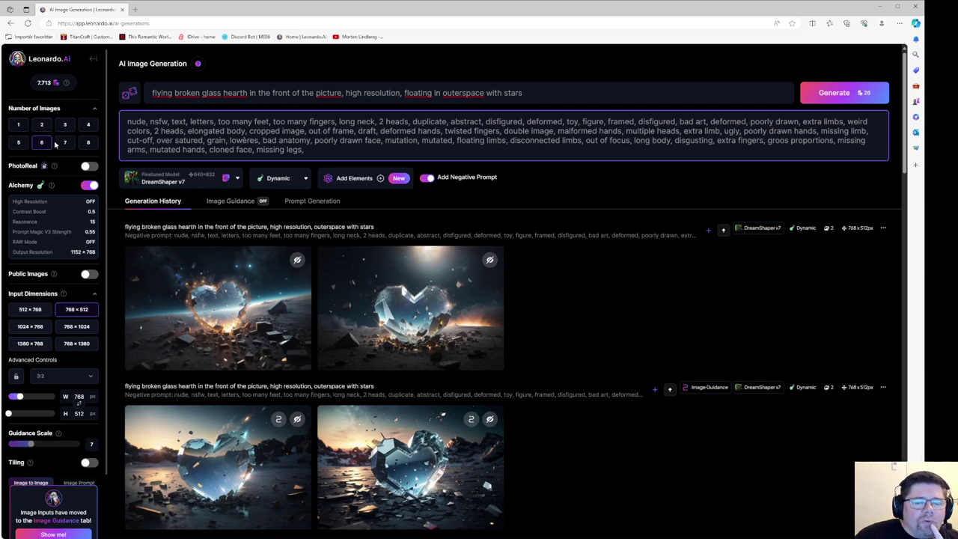
click(41, 125)
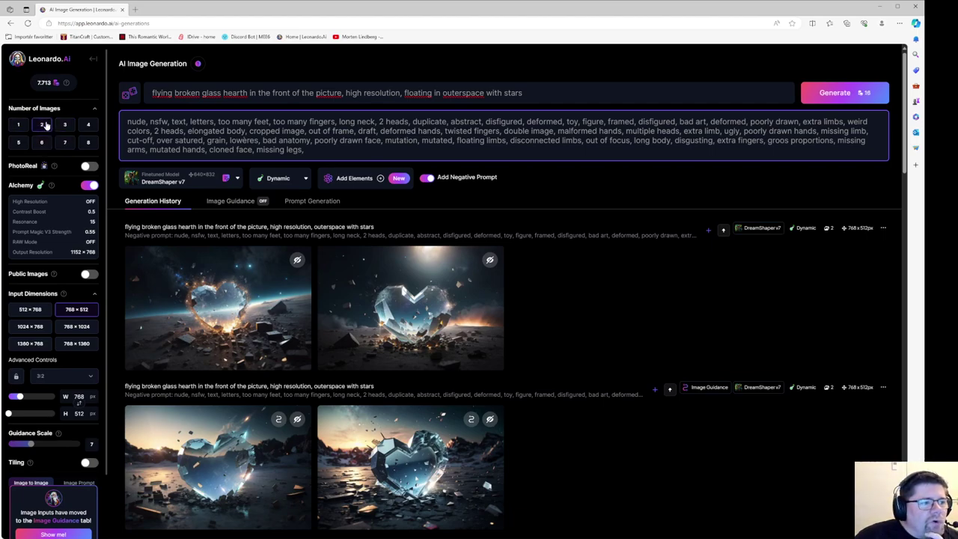
click(856, 93)
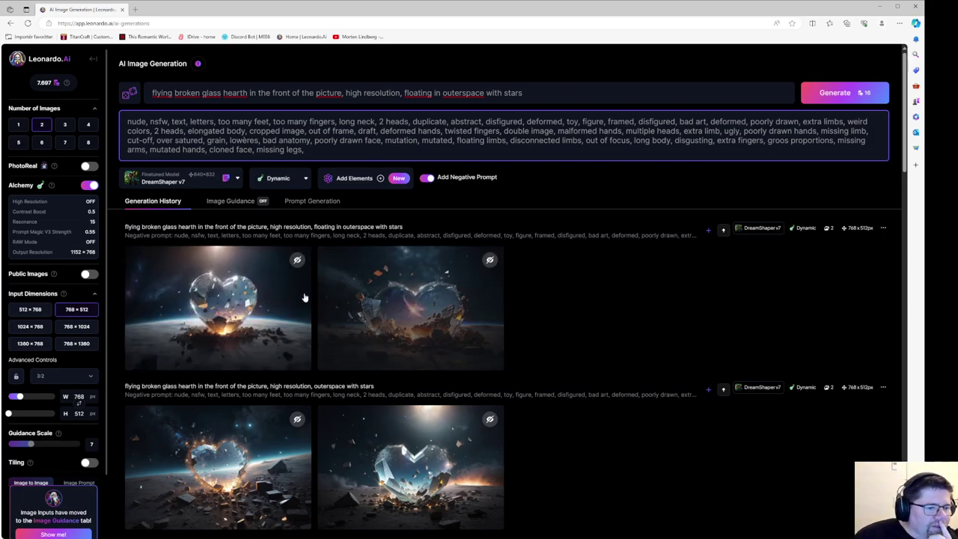
Step: Send the first new floating heart image in as image-to-image guidance at 0.30 strength
mouse_move(222, 308)
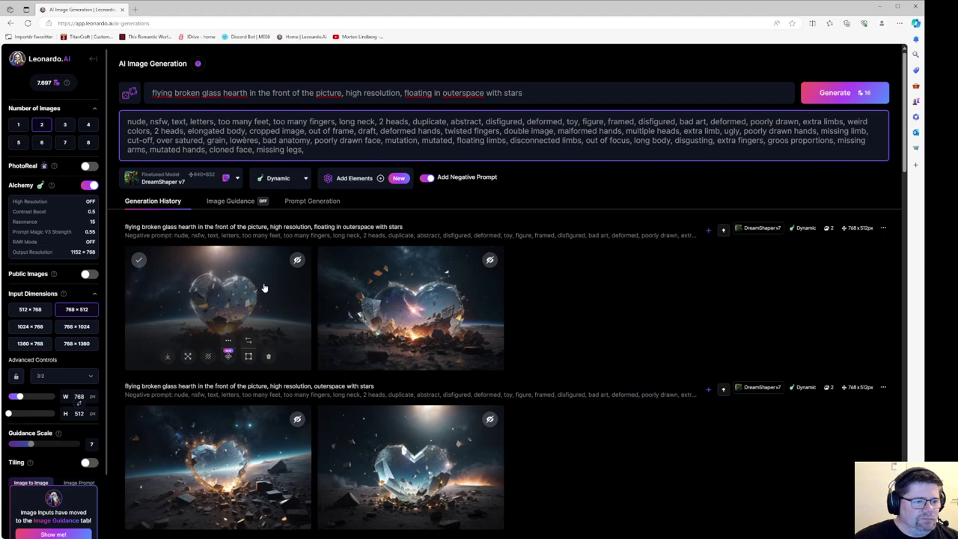
click(231, 341)
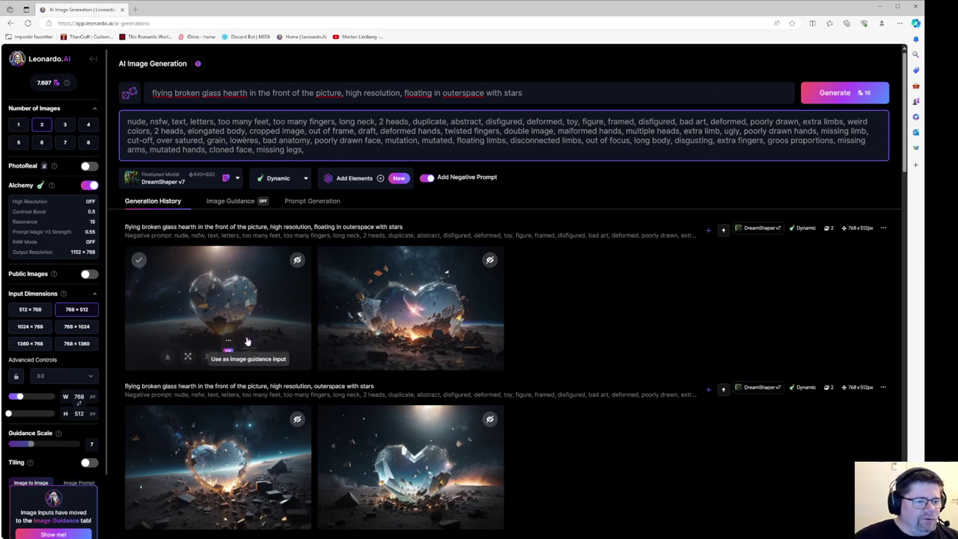
click(247, 340)
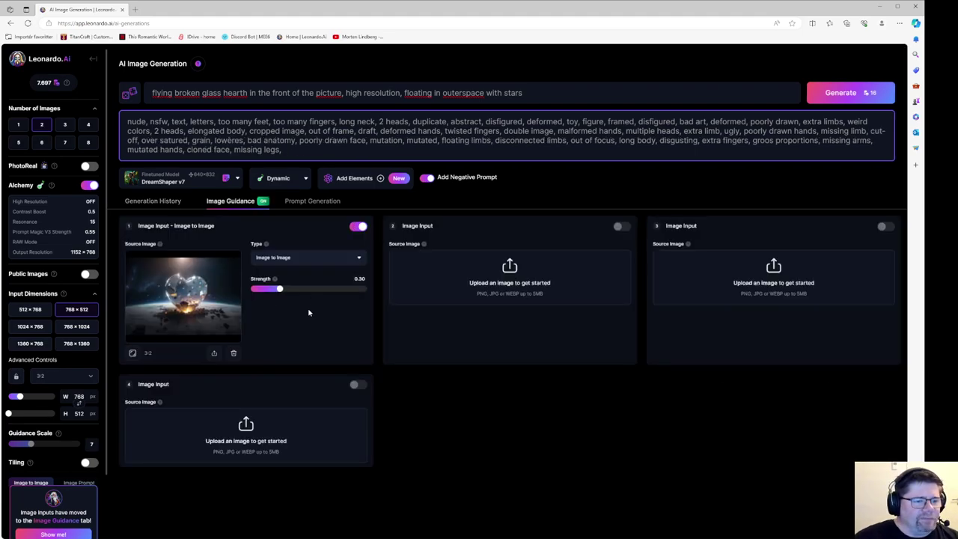
click(155, 200)
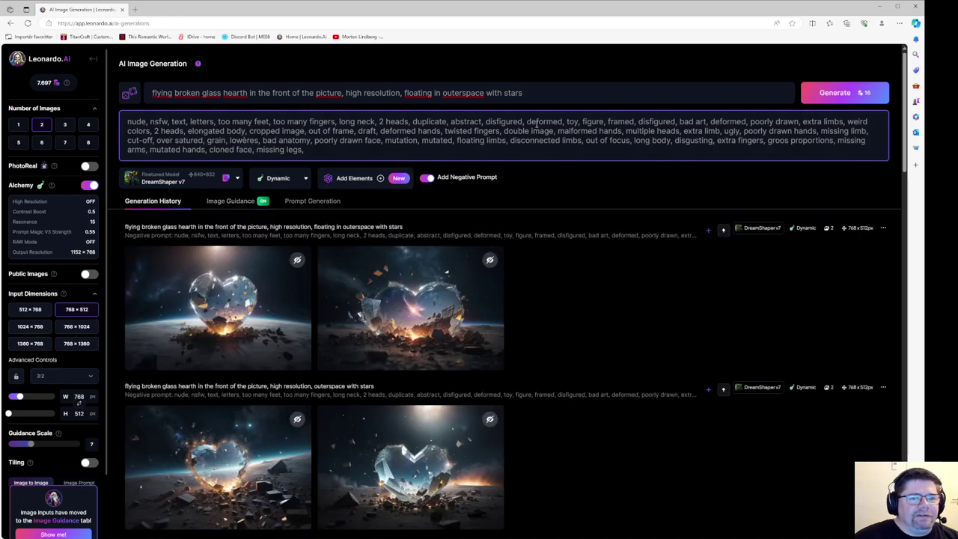
Step: Append ', ghost phoenix flying out of the glass hearth' to the end of the prompt
click(556, 92)
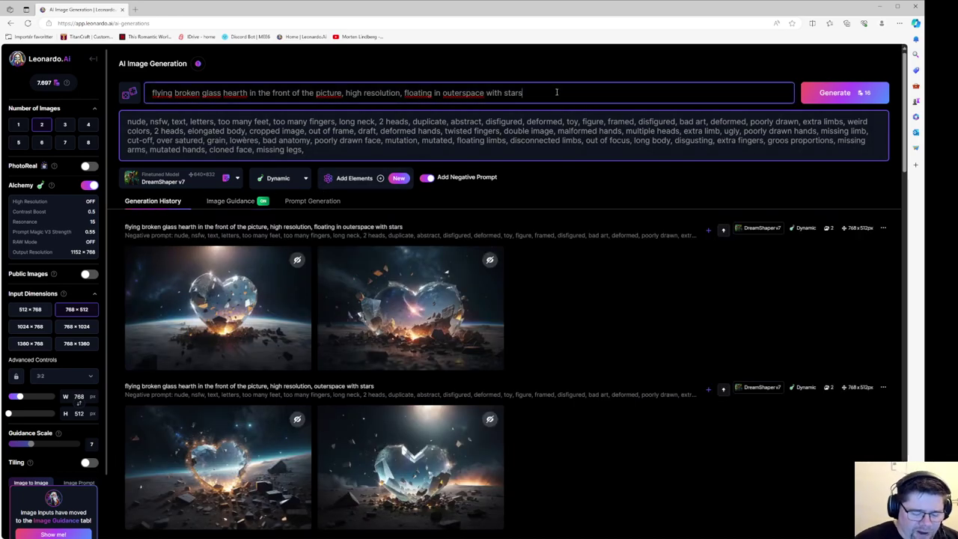
text(,)
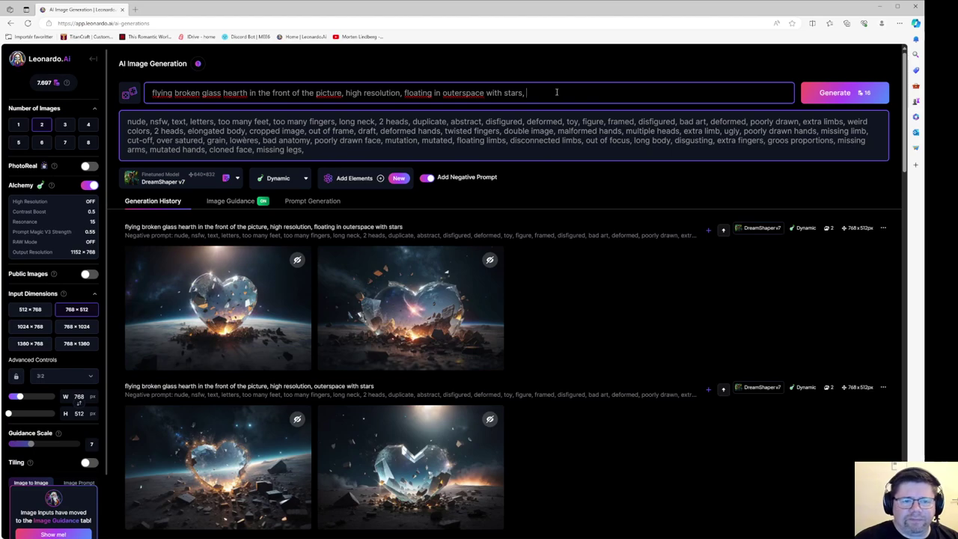
text( phoeni)
key(BackSpace)
key(BackSpace)
key(BackSpace)
key(BackSpace)
key(BackSpace)
key(BackSpace)
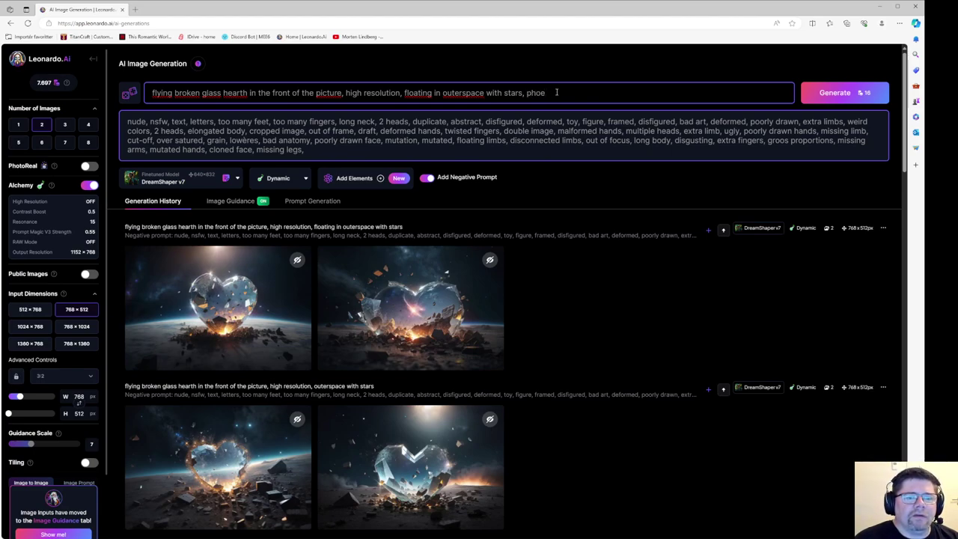
text(ghost pho)
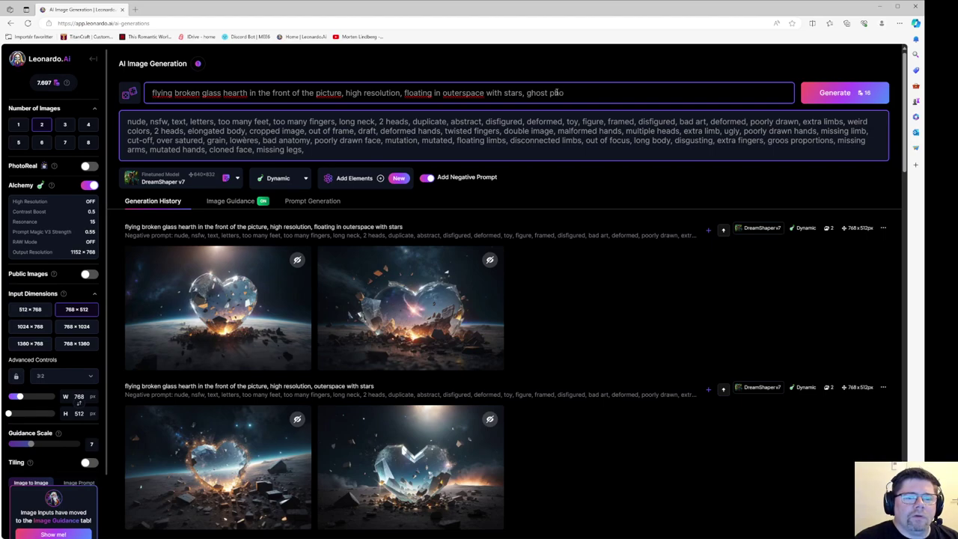
text(enix)
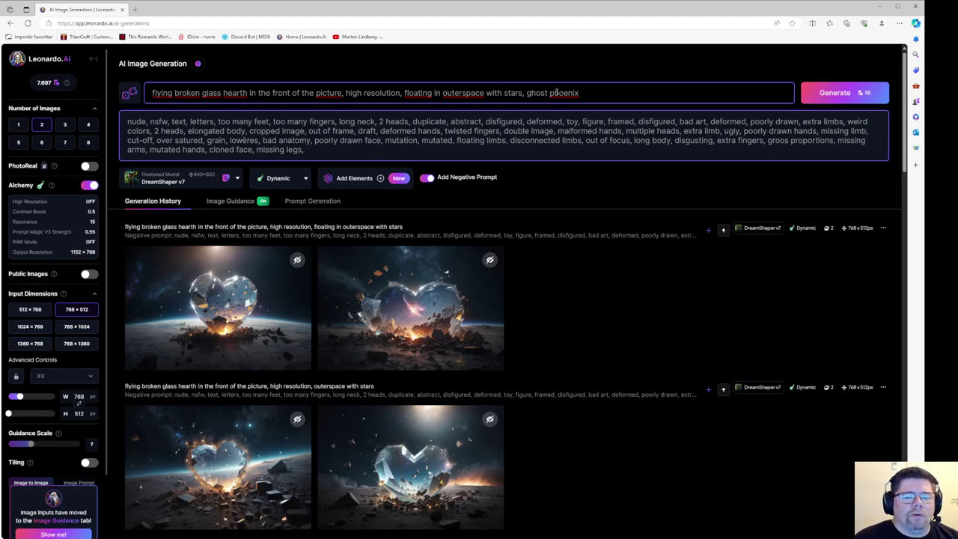
text(fly)
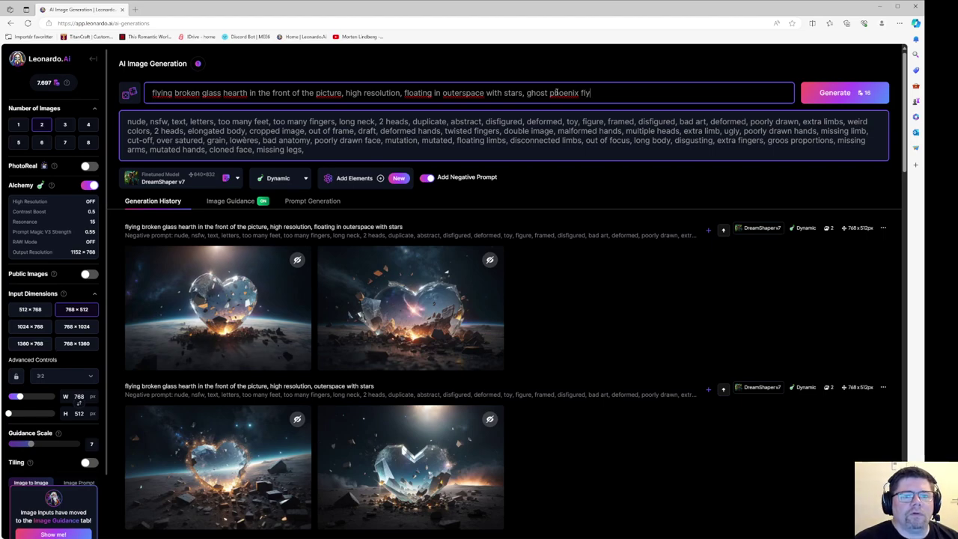
text(ing out of the )
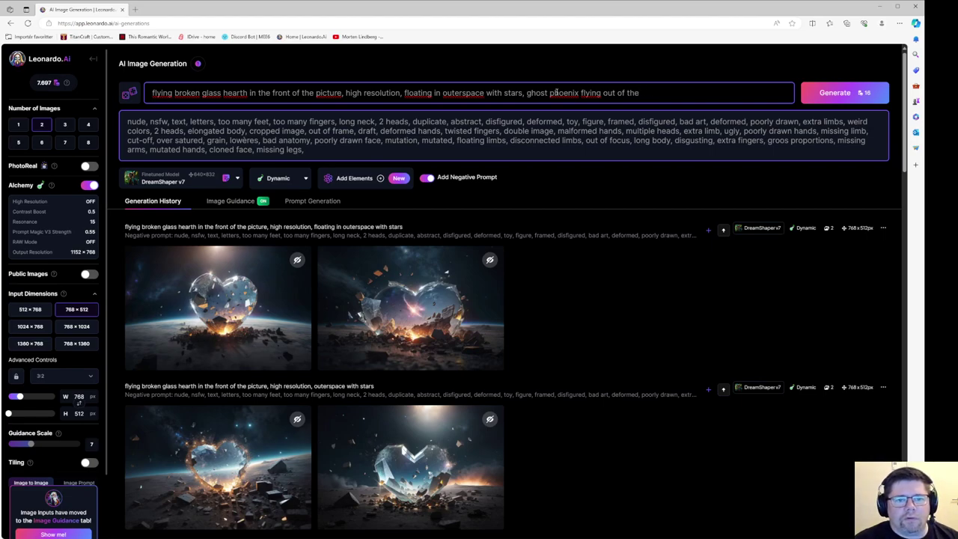
text(glass hea)
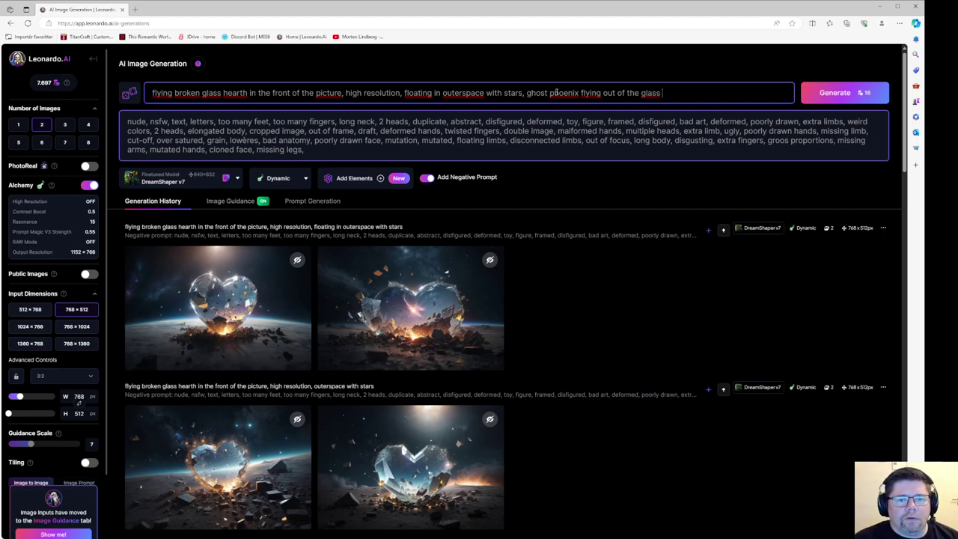
text(rth)
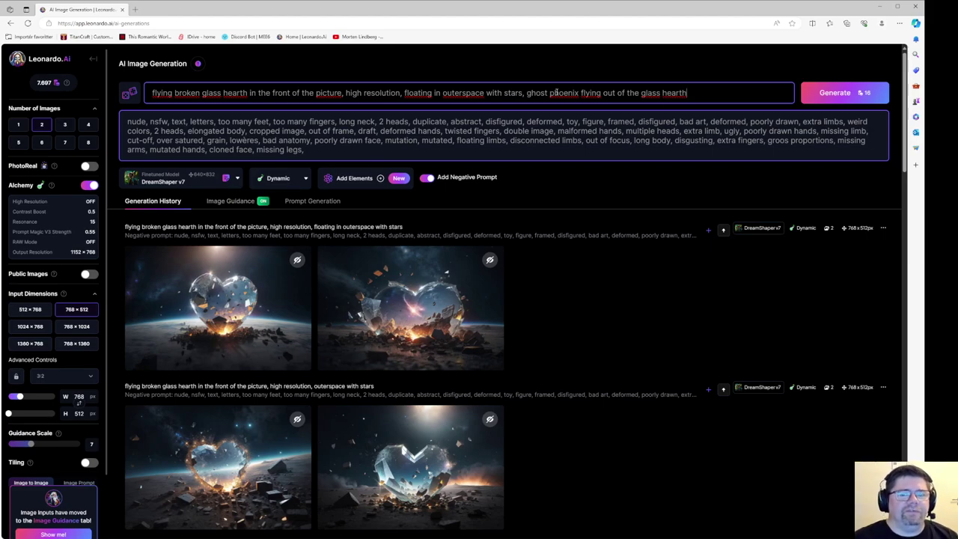
mouse_move(264, 284)
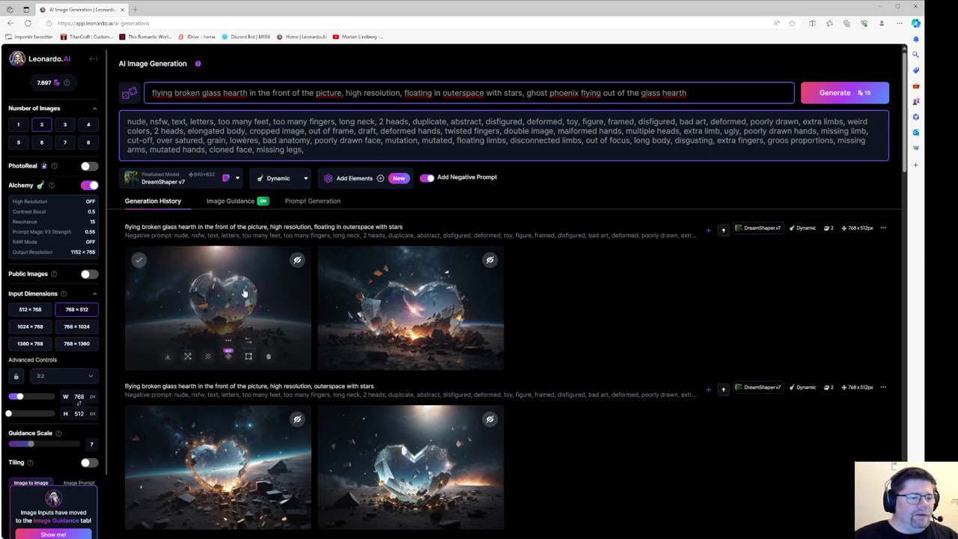
Step: Generate two images from the ghost phoenix prompt with image guidance on
click(852, 93)
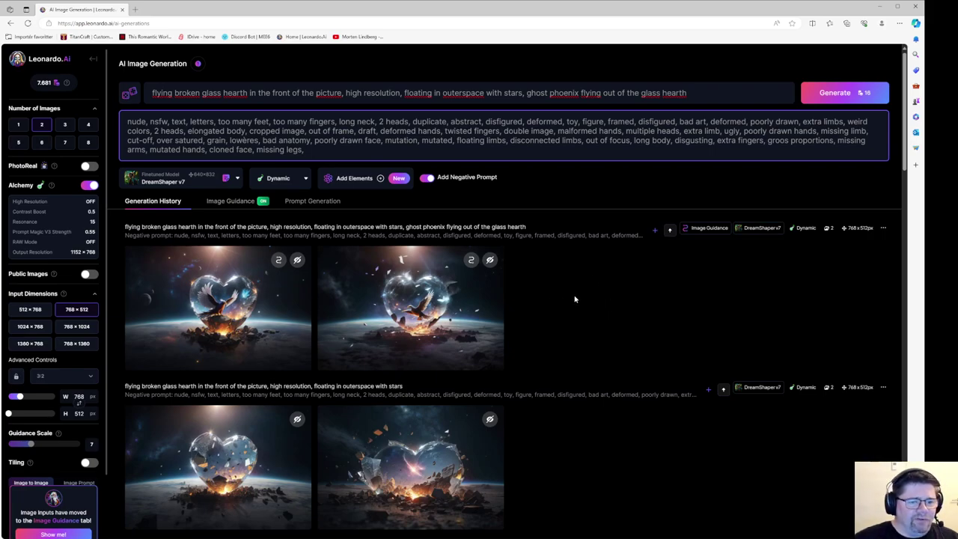
click(408, 302)
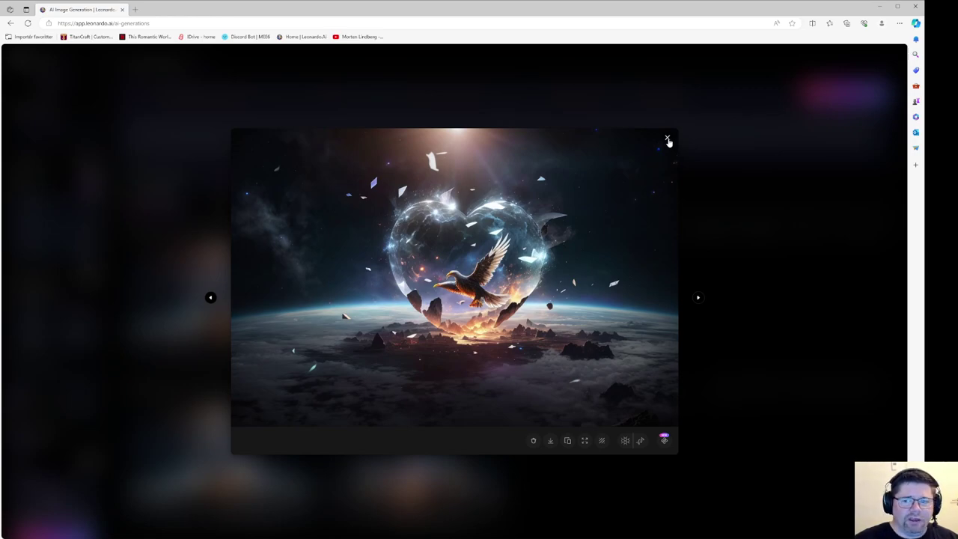
click(667, 140)
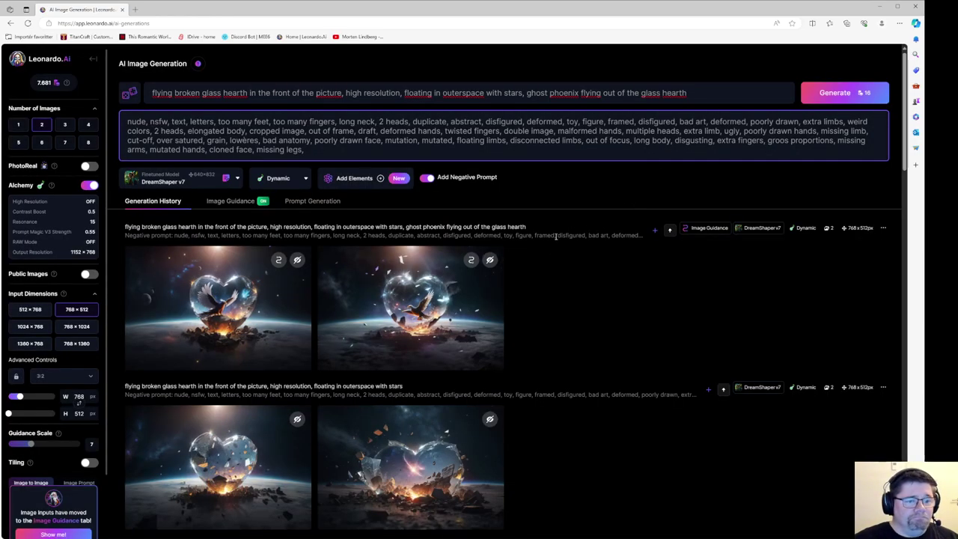